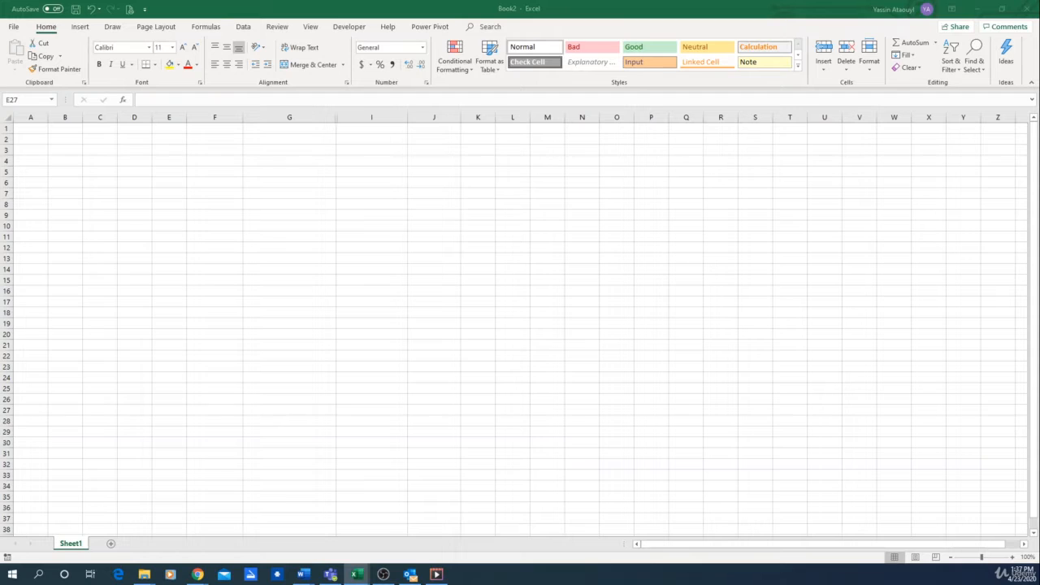
# - Enter the column header "salers ID" in cell E7
pyautogui.click(244, 259)
pyautogui.click(271, 310)
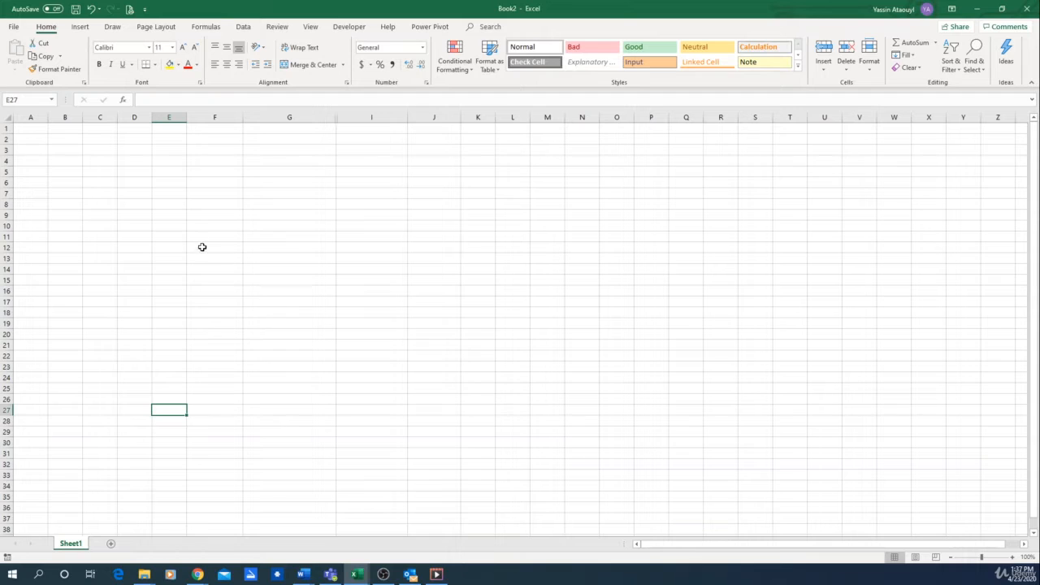
pyautogui.click(180, 196)
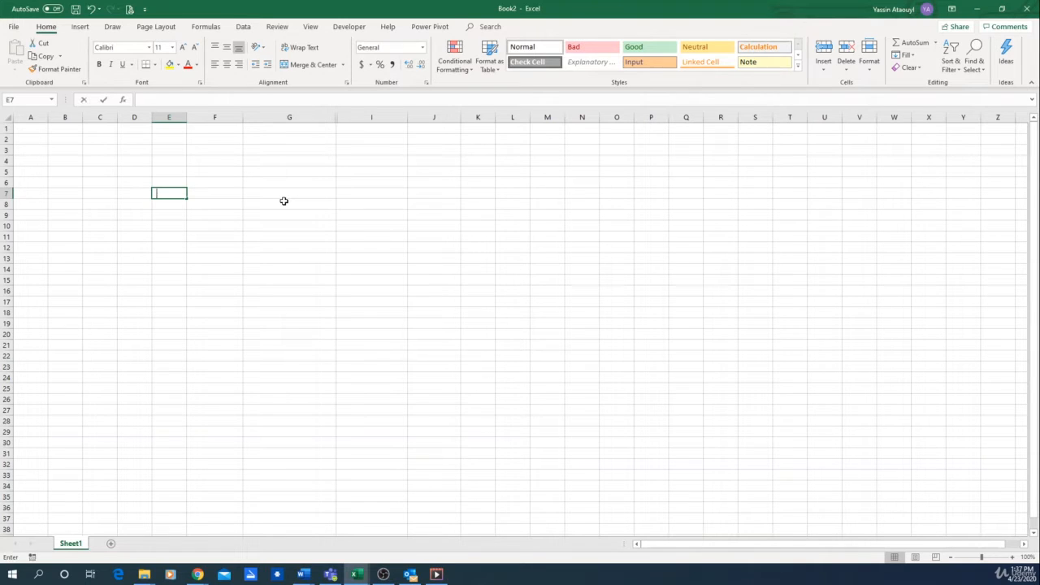
pyautogui.write('salers ID')
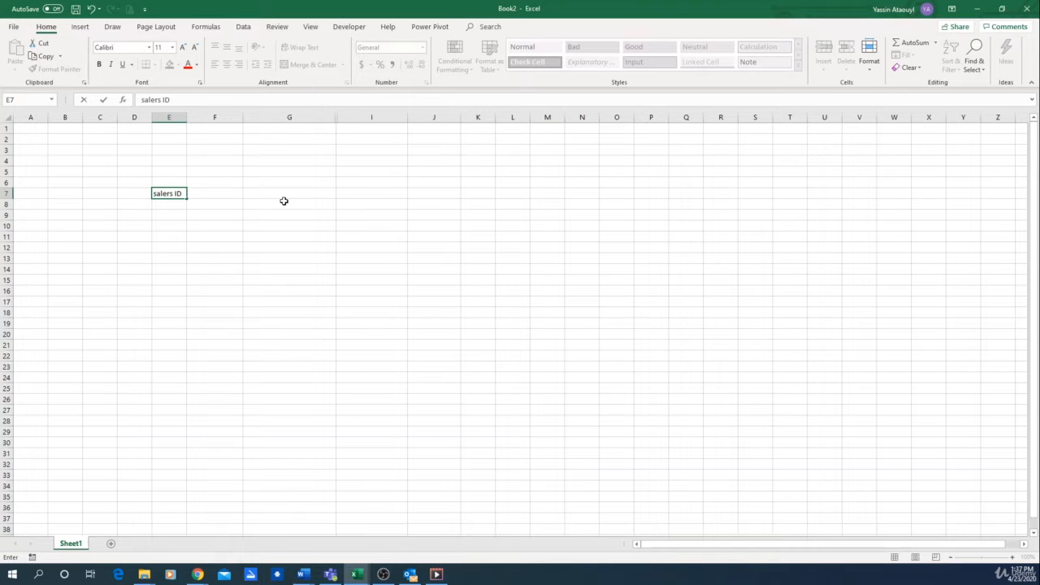
pyautogui.press('Return')
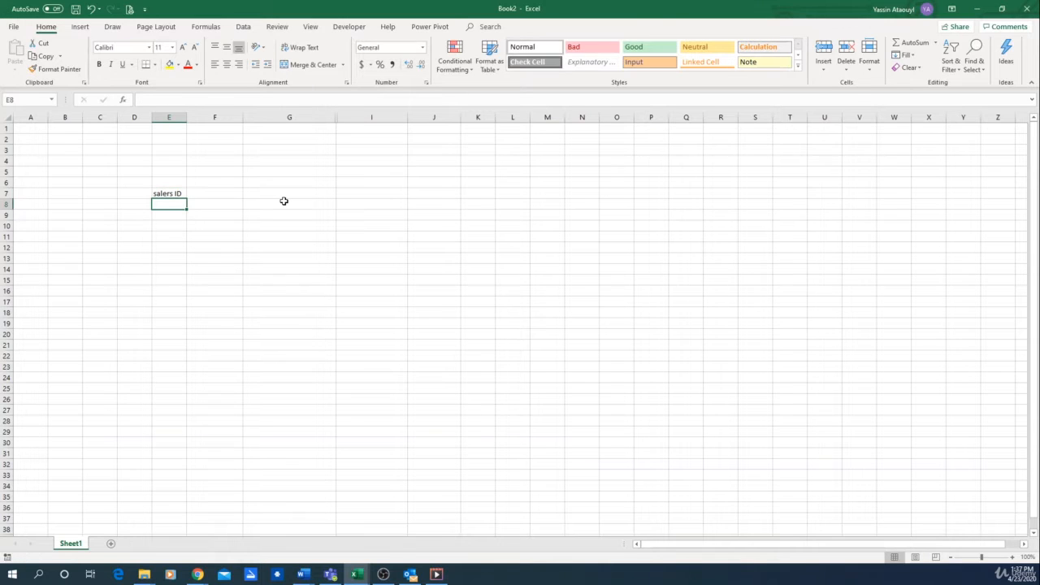
# - Number the salers ID column from 1 to 10 in cells E8 through E17
pyautogui.write('1')
pyautogui.press('Return')
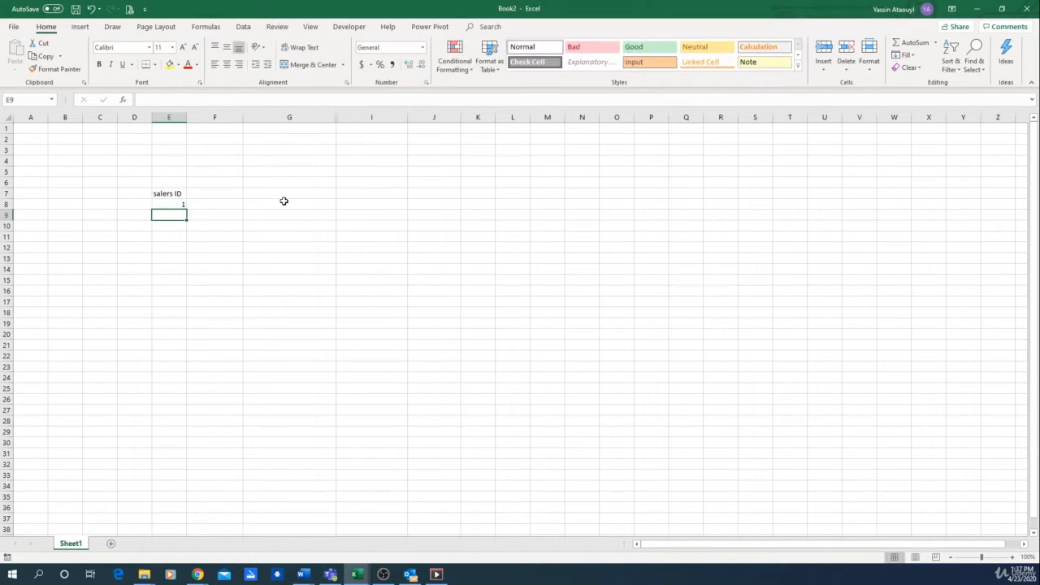
pyautogui.write('2')
pyautogui.press('Return')
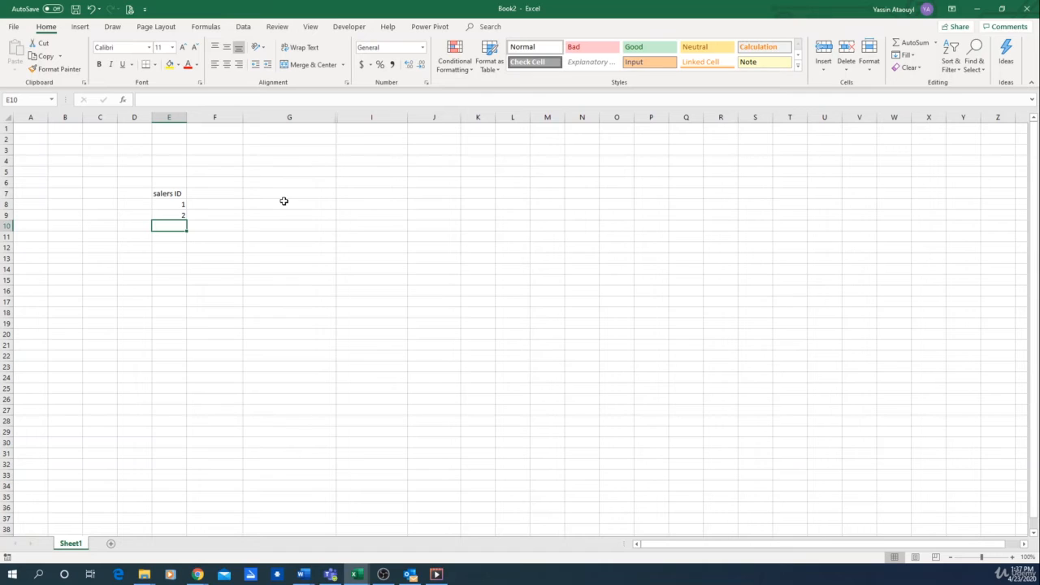
pyautogui.click(172, 215)
pyautogui.moveTo(186, 220); pyautogui.dragTo(189, 308)
pyautogui.click(180, 227)
pyautogui.write('3')
pyautogui.press('Return')
pyautogui.write('4')
pyautogui.press('Return')
pyautogui.write('5')
pyautogui.press('Return')
pyautogui.write('6')
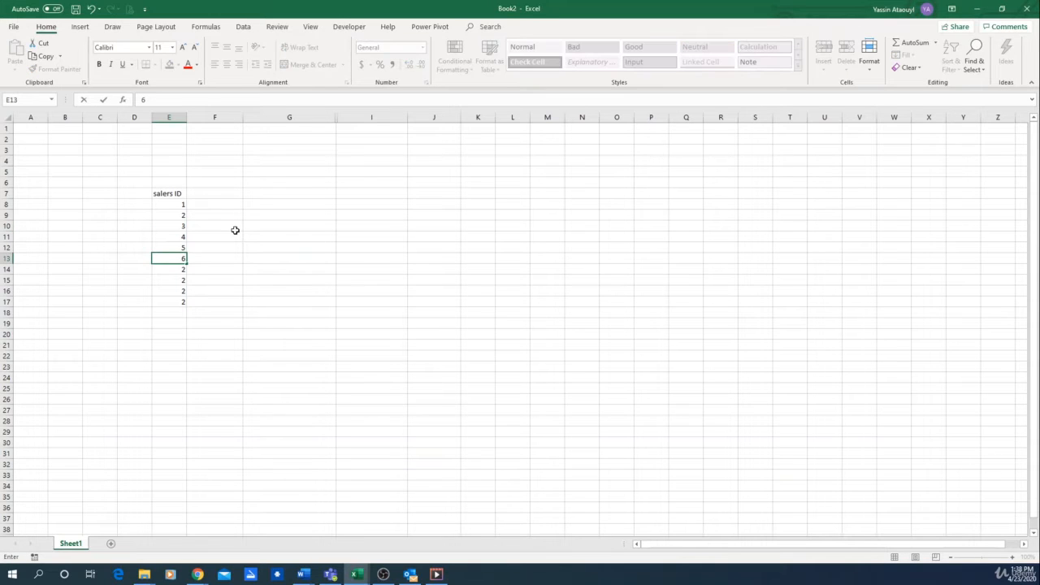
pyautogui.press('Return')
pyautogui.write('78')
pyautogui.press('Return')
pyautogui.press('Up')
pyautogui.write('7')
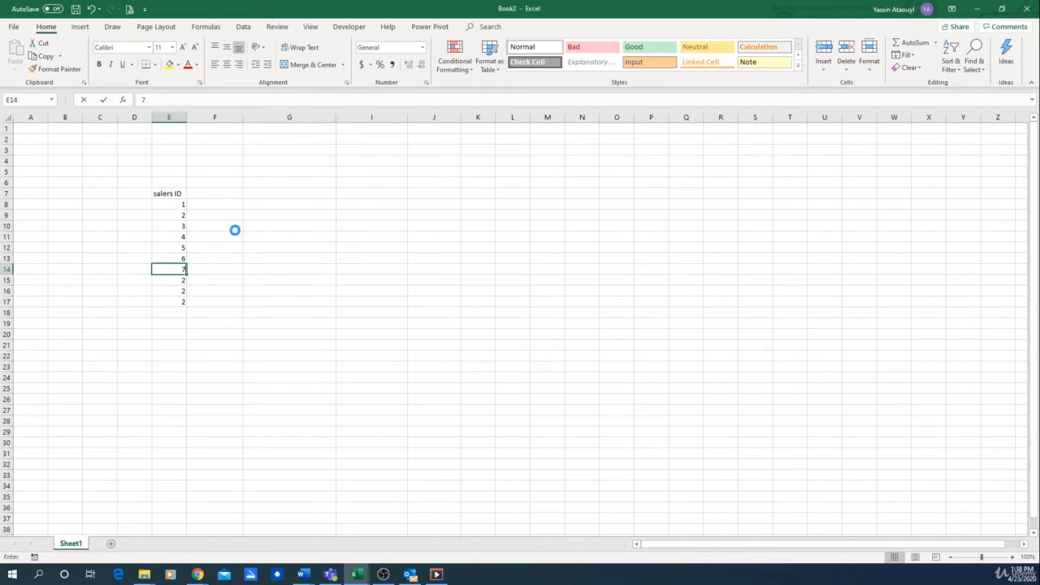
pyautogui.press('Return')
pyautogui.write('8')
pyautogui.press('Return')
pyautogui.write('9')
pyautogui.press('Return')
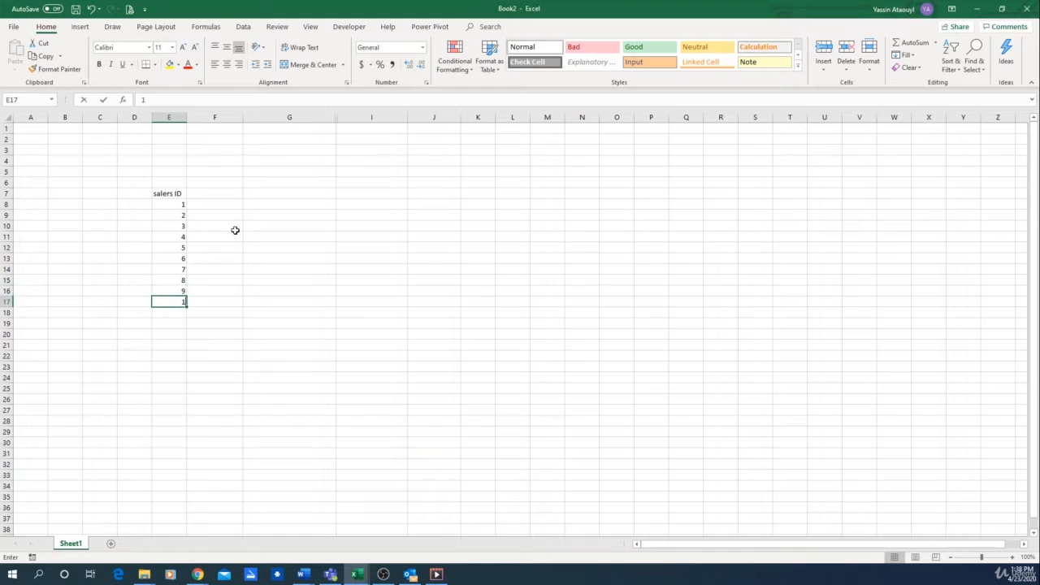
pyautogui.write('10')
pyautogui.press('Tab')
# - Add the column headers "name" in F7 and "social insurance number" in G7
pyautogui.click(216, 194)
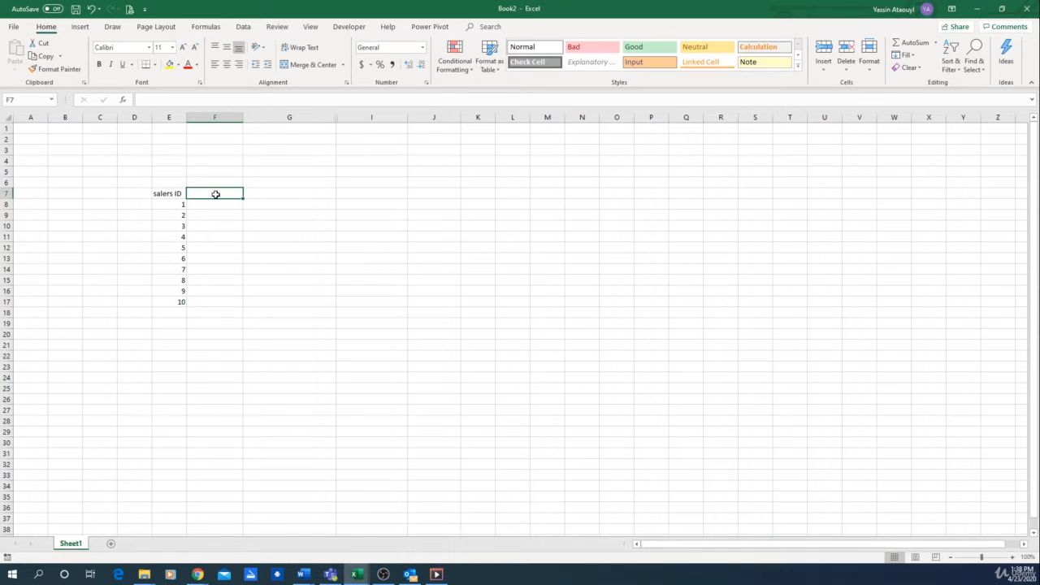
pyautogui.write('name')
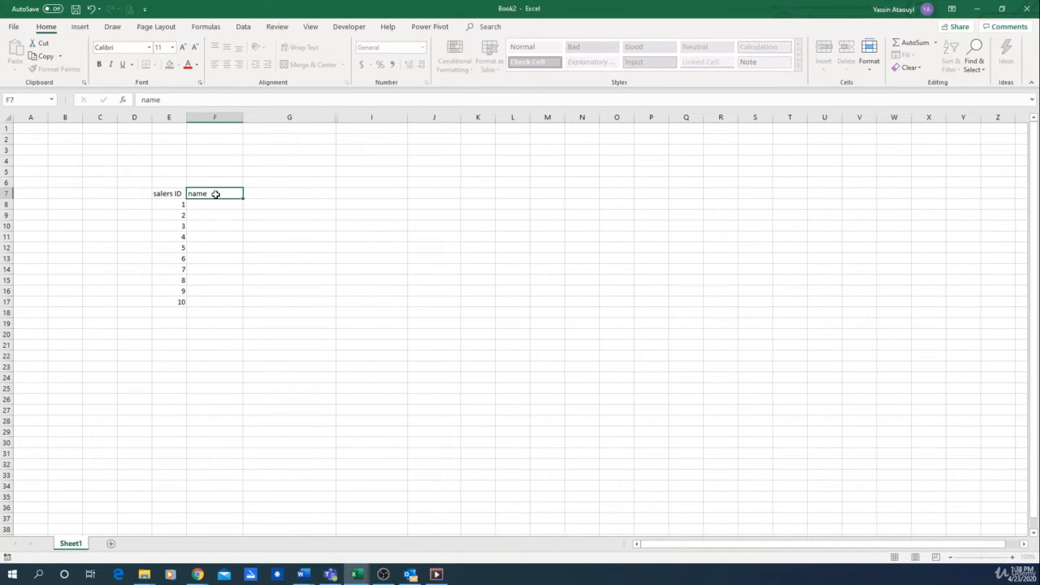
pyautogui.press('Return')
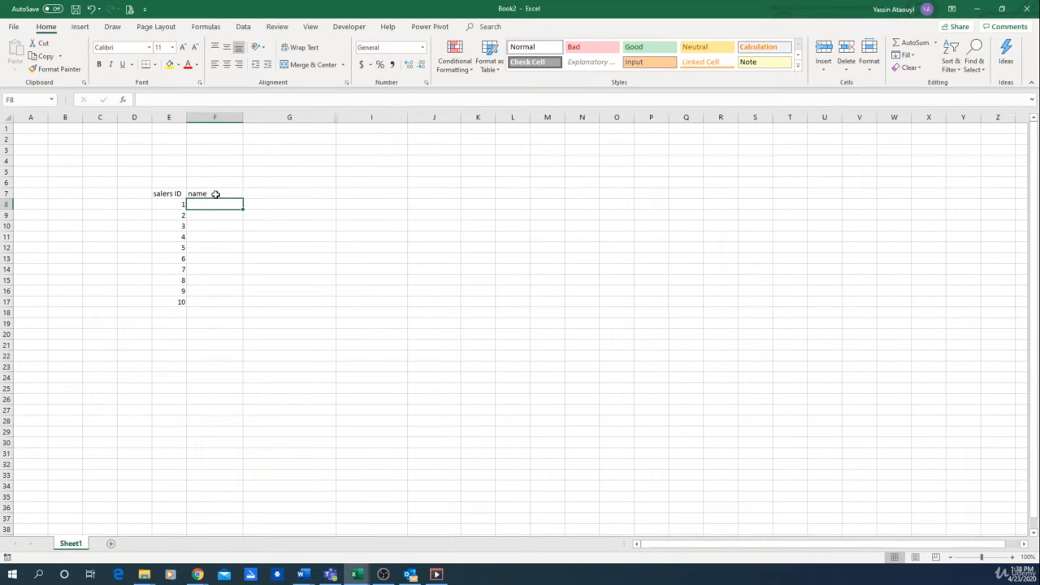
pyautogui.press('Up')
pyautogui.press('Right')
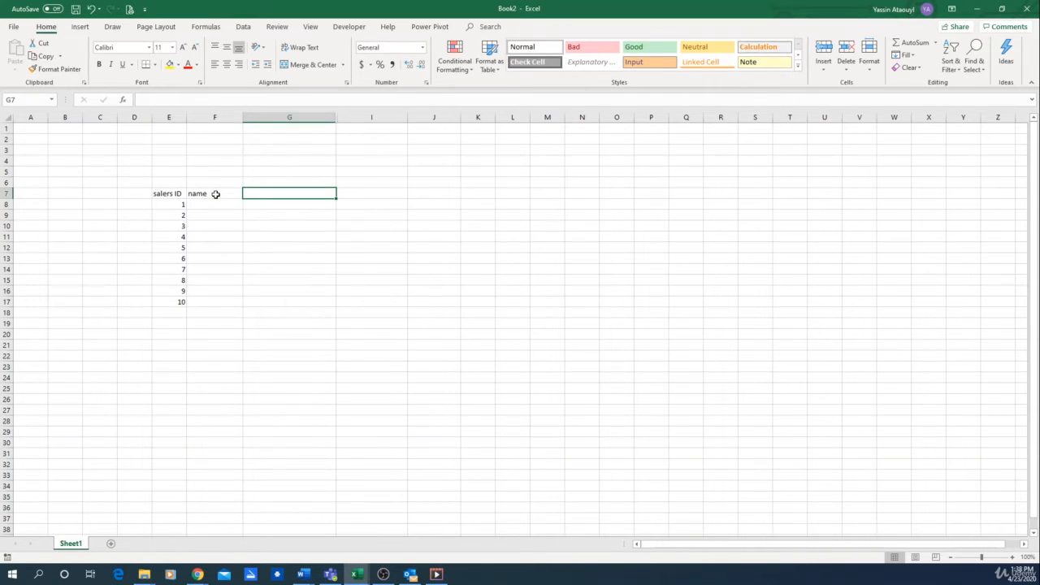
pyautogui.write('social ')
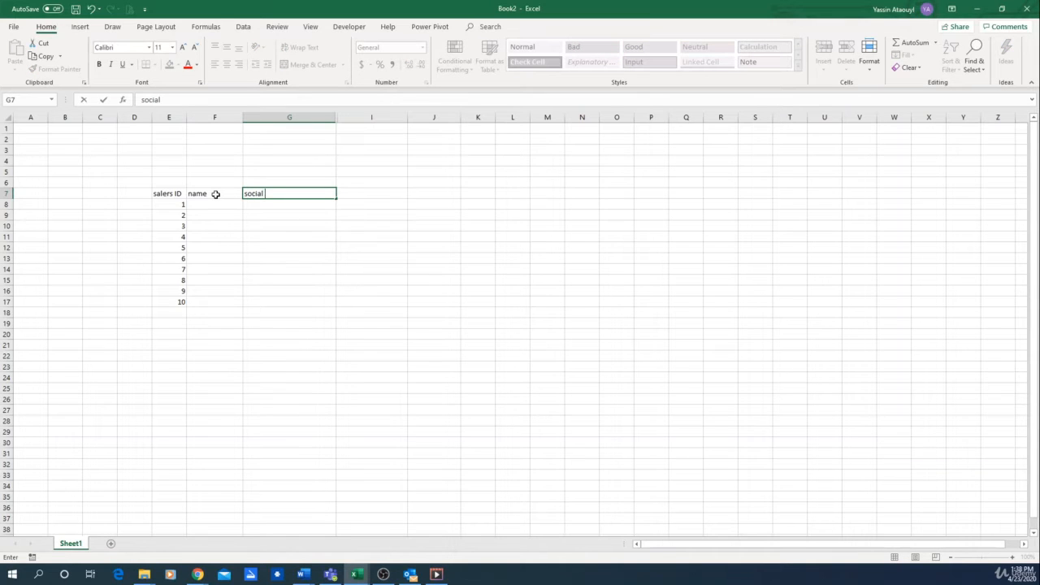
pyautogui.write('insurance number')
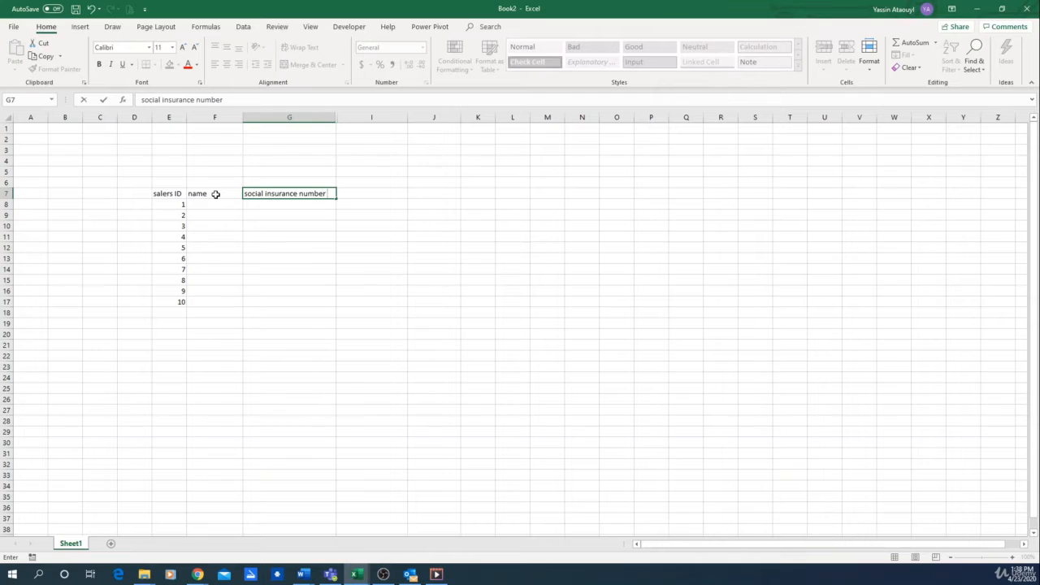
pyautogui.press('Tab')
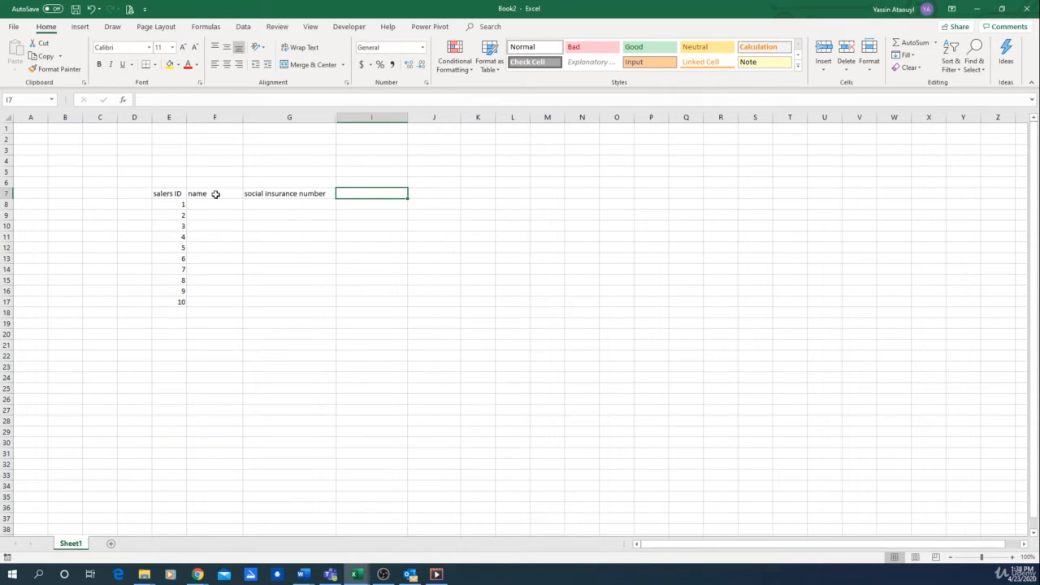
# - Enter the column header "part-full time" in cell I7
pyautogui.write('aprt')
pyautogui.press('BackSpace')
pyautogui.press('BackSpace')
pyautogui.press('BackSpace')
pyautogui.press('BackSpace')
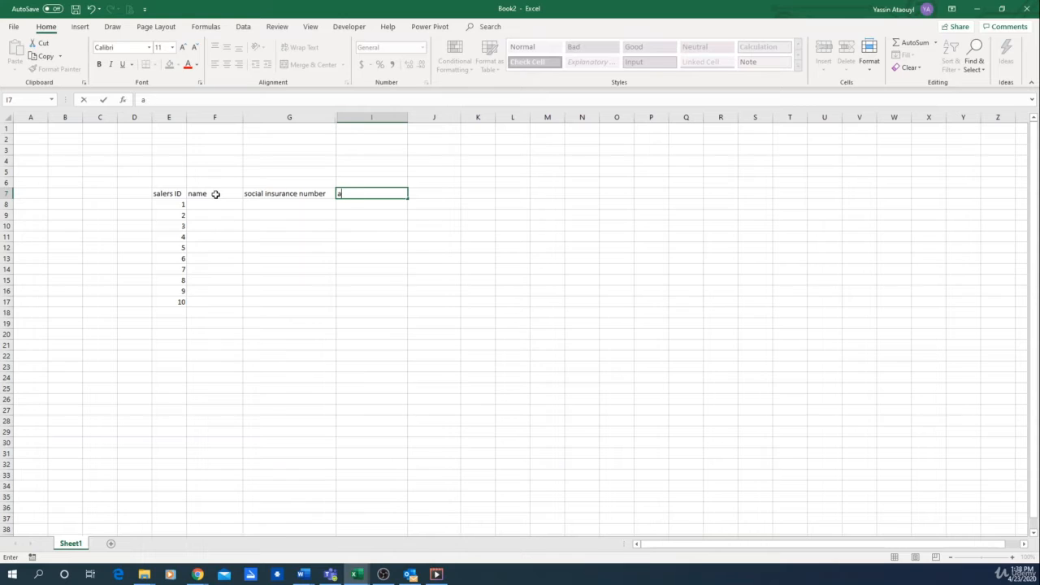
pyautogui.write('part-full time')
pyautogui.press('Return')
# - Unhide column H between the social insurance number and part-full time columns
pyautogui.press('Left')
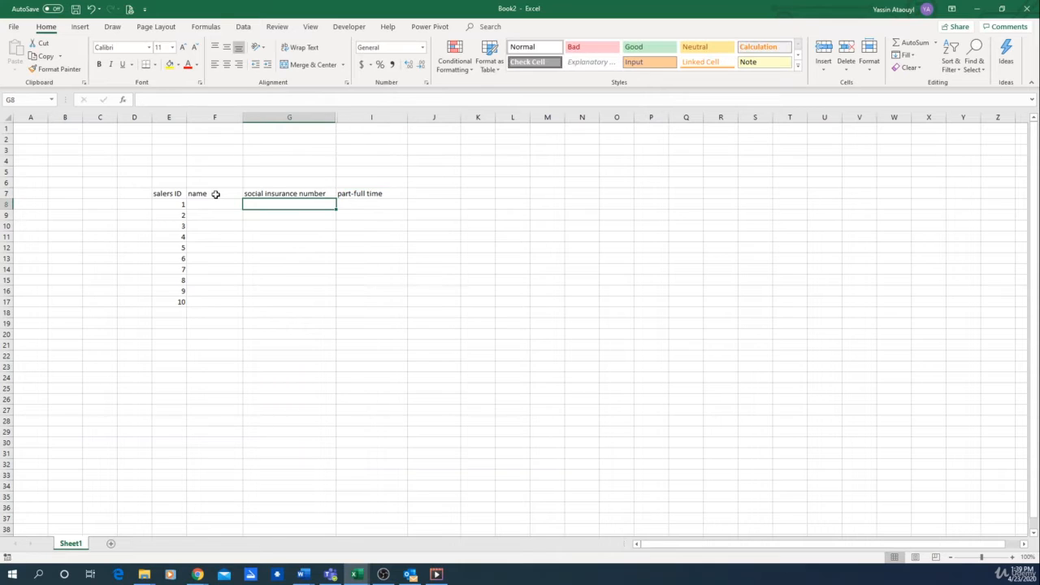
pyautogui.press('Right')
pyautogui.rightClick(378, 116)
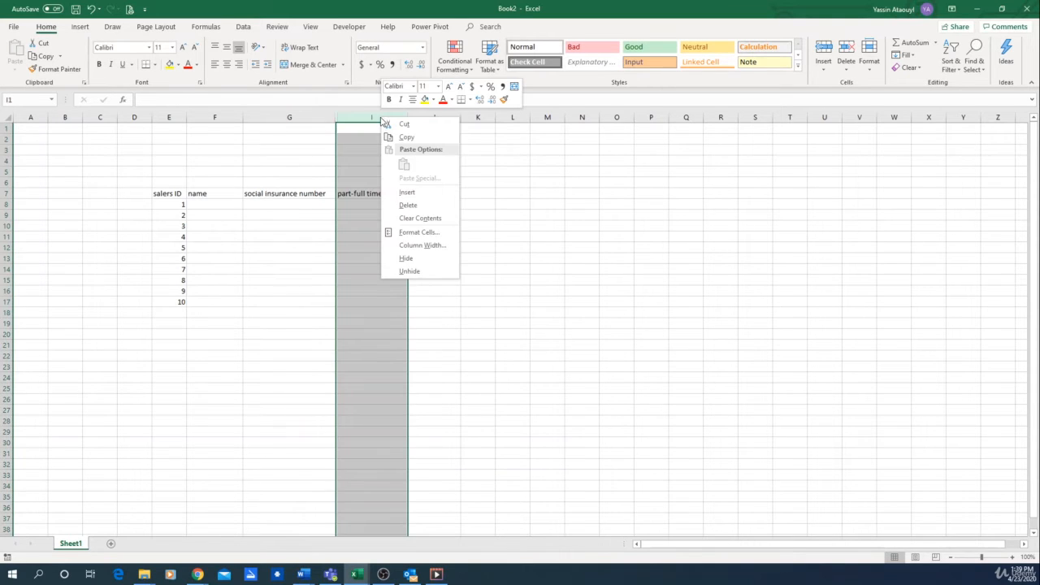
pyautogui.click(326, 116)
pyautogui.moveTo(325, 117); pyautogui.dragTo(358, 118)
pyautogui.rightClick(359, 119)
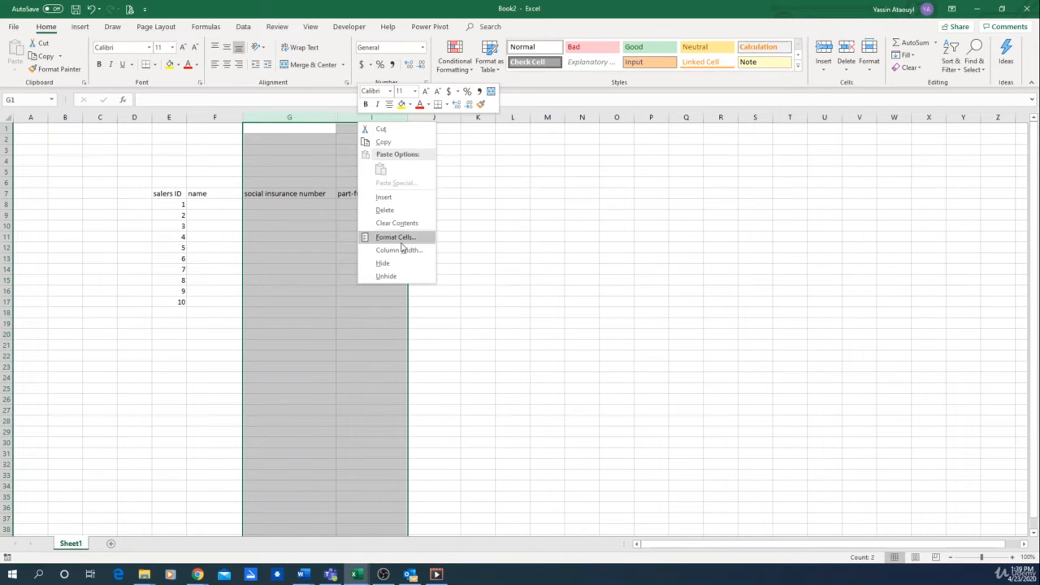
pyautogui.click(386, 276)
# - Enter =RANDBETWEEN(1,2) in cell H8 and fill the formula down to H17
pyautogui.click(402, 216)
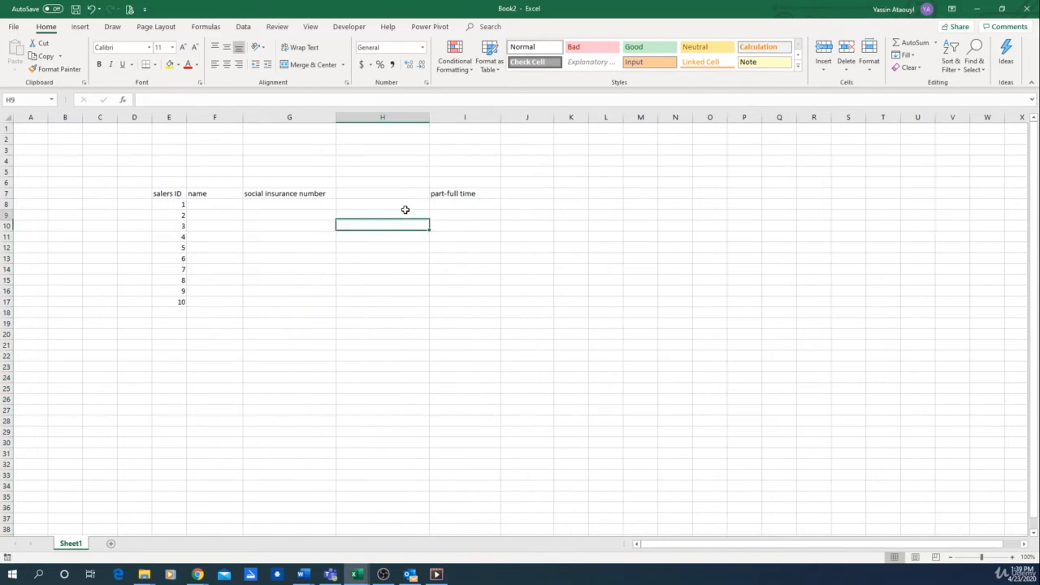
pyautogui.press('Up')
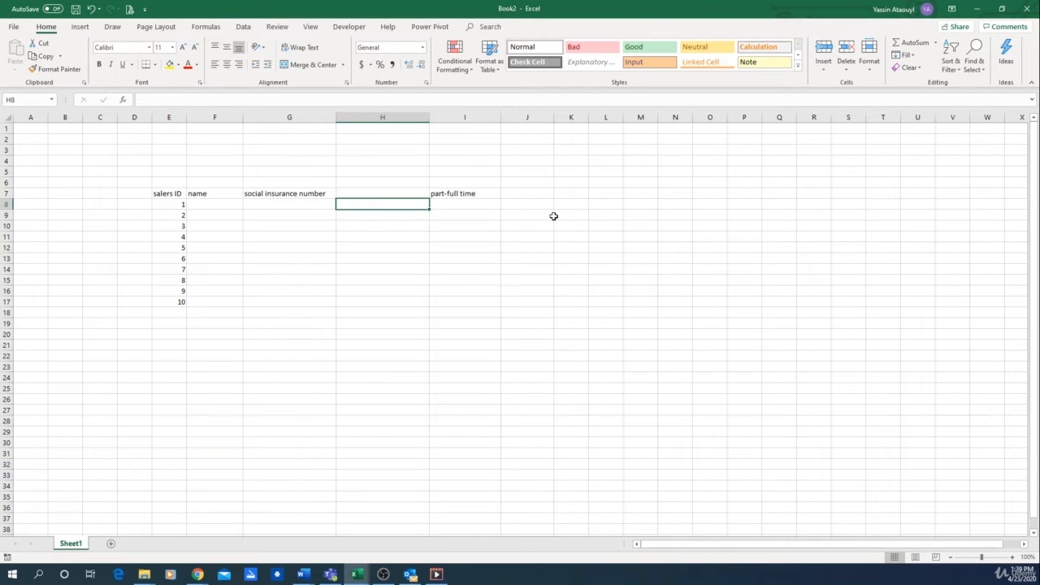
pyautogui.write('=rand')
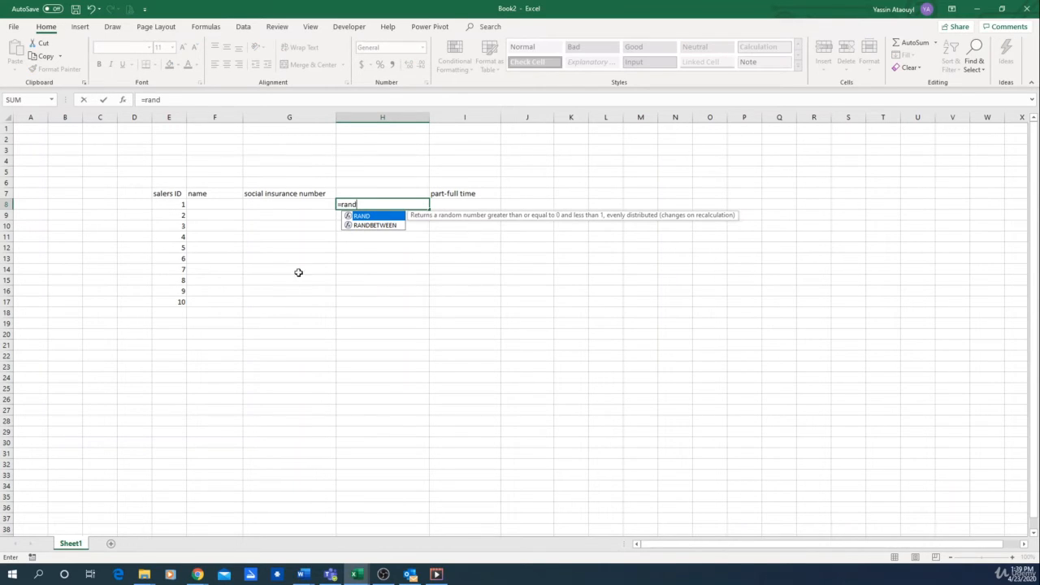
pyautogui.doubleClick(367, 225)
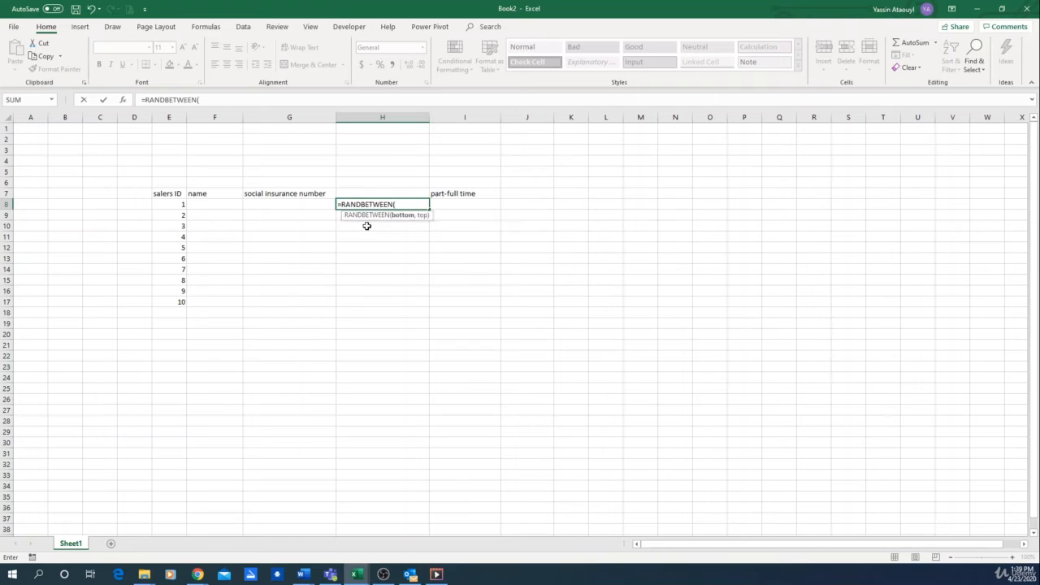
pyautogui.write('1,2)')
pyautogui.press('Return')
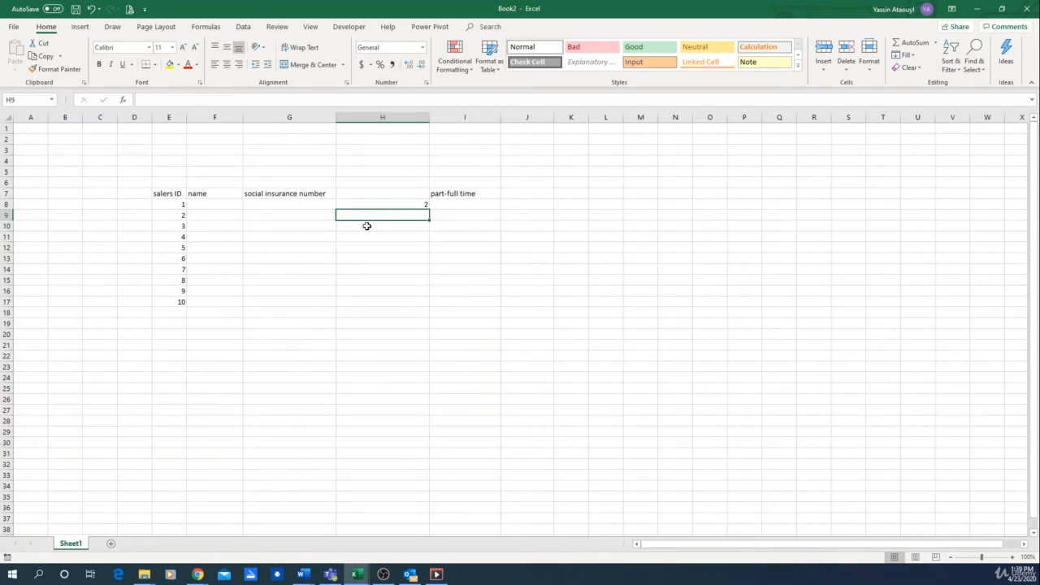
pyautogui.click(409, 202)
pyautogui.moveTo(428, 208); pyautogui.dragTo(434, 299)
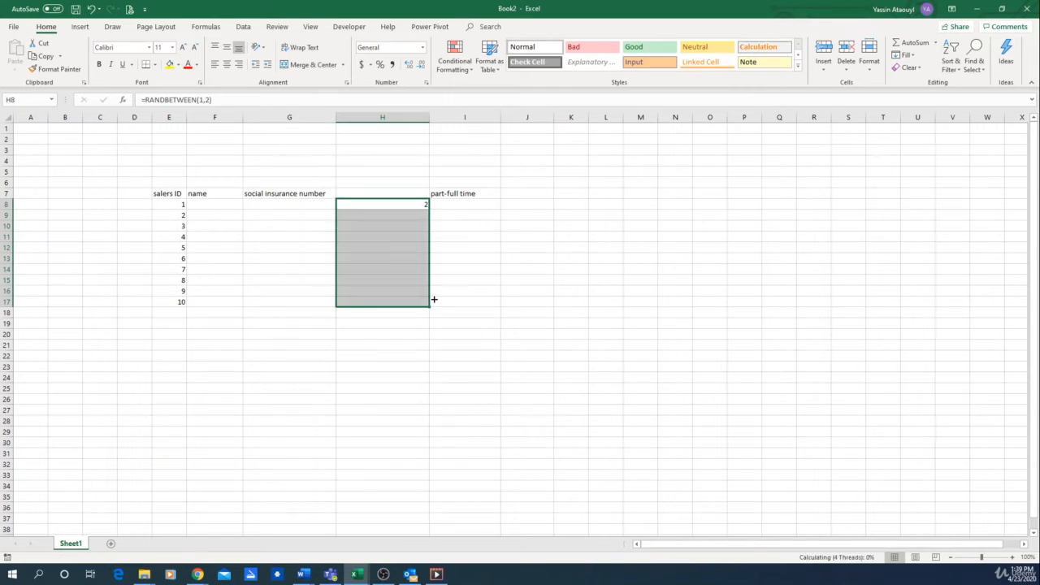
# - Enter =IF(H8=1,"part time","full time") in cell I8 and fill the formula down to I17
pyautogui.click(492, 268)
pyautogui.click(443, 208)
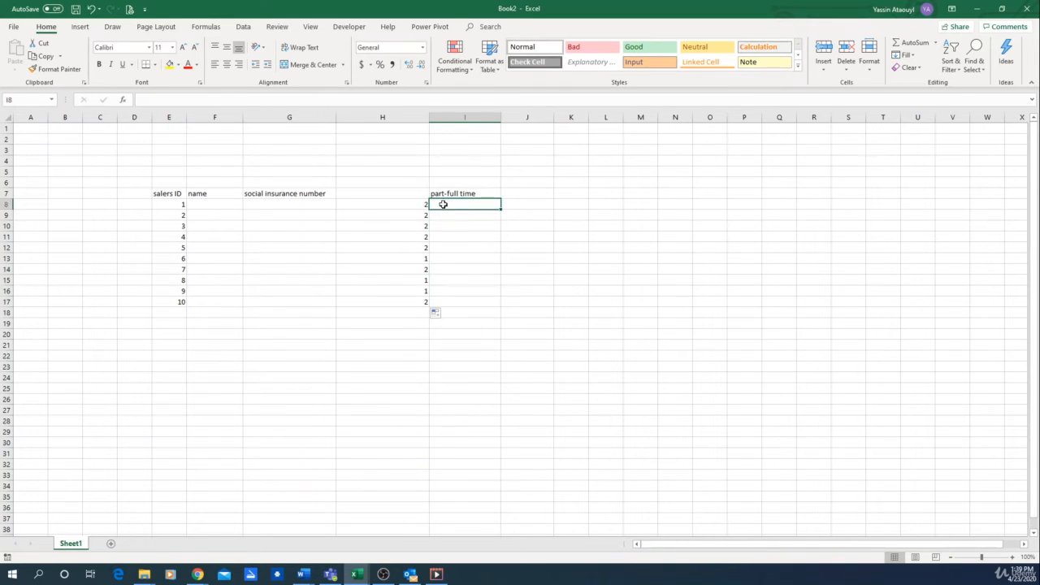
pyautogui.write('=if')
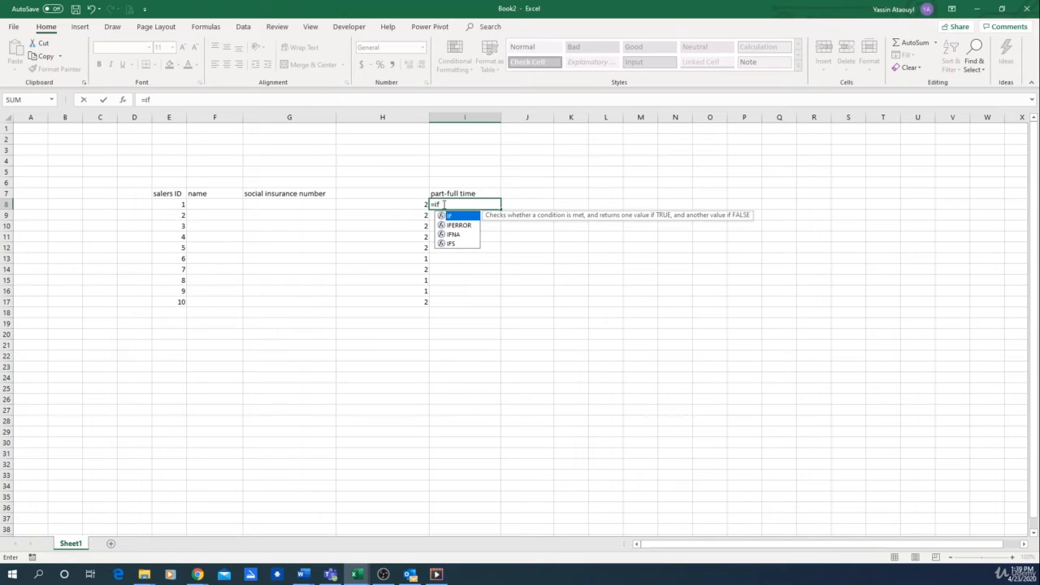
pyautogui.doubleClick(464, 215)
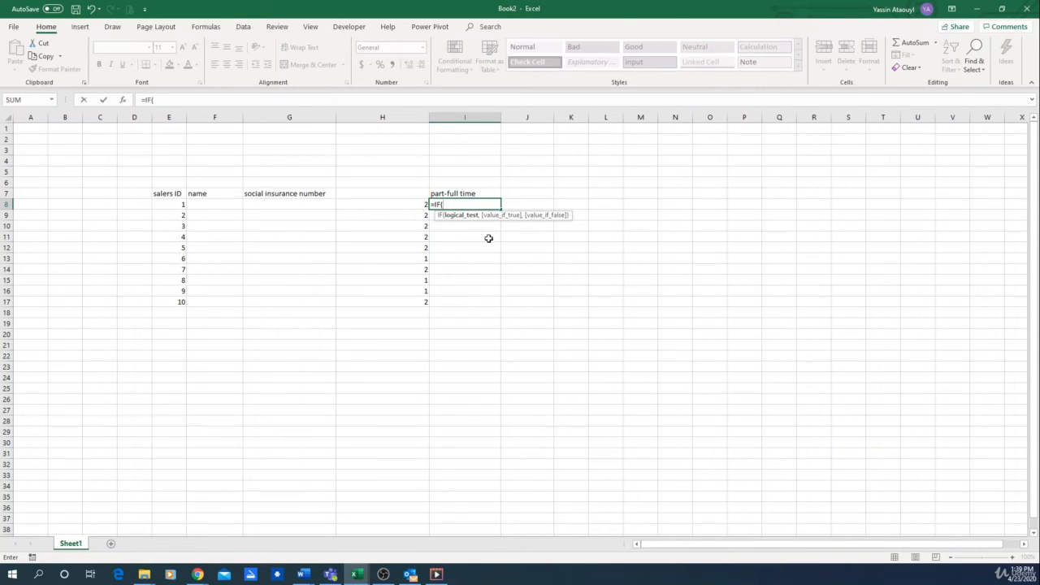
pyautogui.click(382, 205)
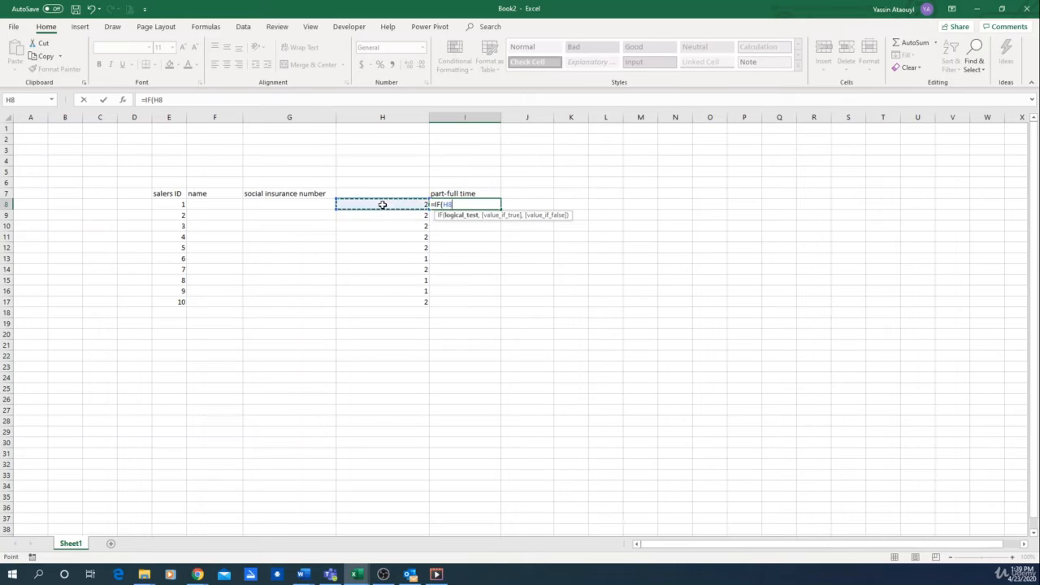
pyautogui.write('=1,')
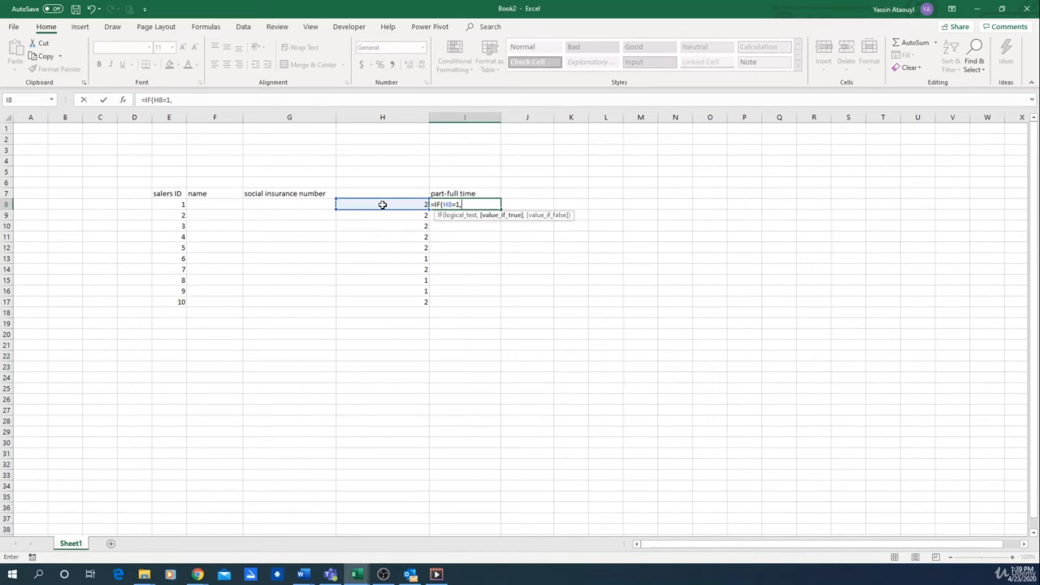
pyautogui.write('"part time",')
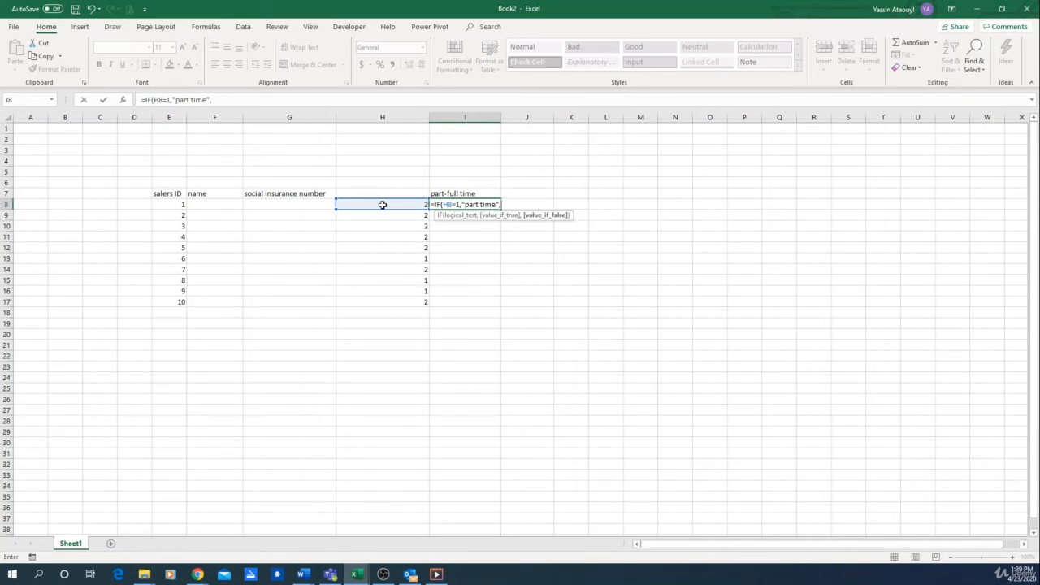
pyautogui.write('"full time")')
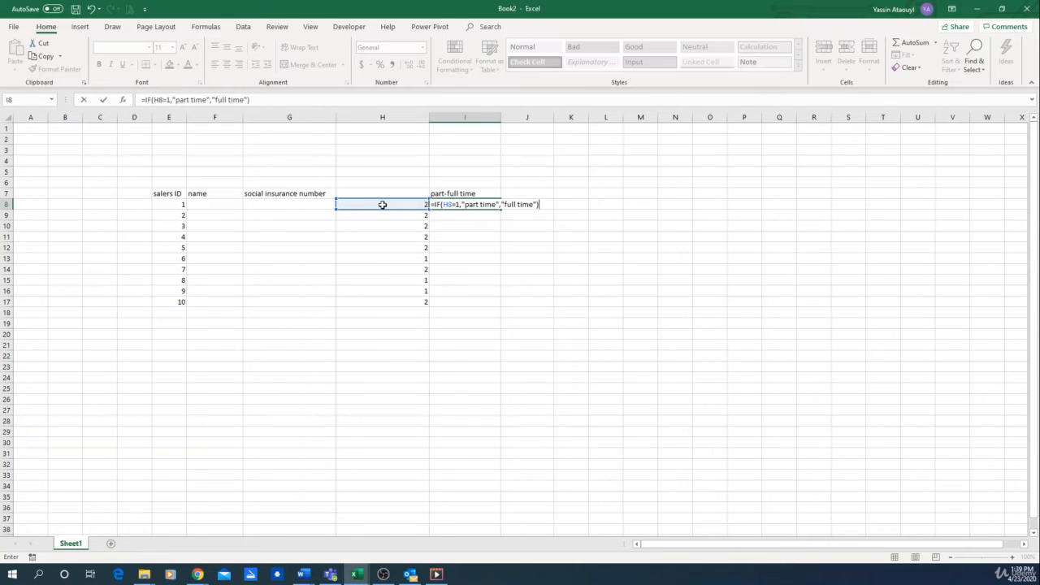
pyautogui.press('Return')
pyautogui.click(465, 205)
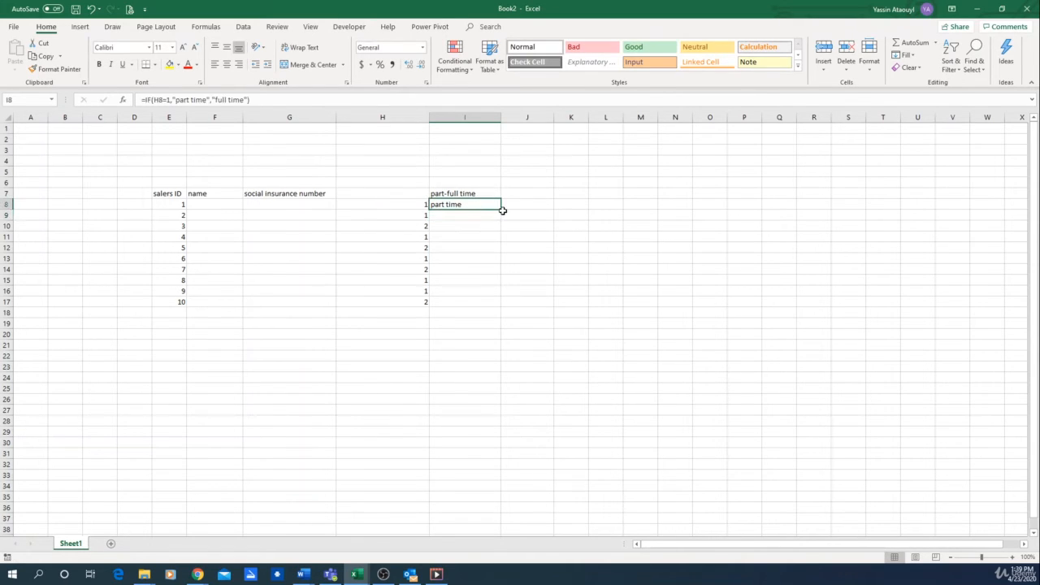
pyautogui.moveTo(502, 211); pyautogui.dragTo(480, 307)
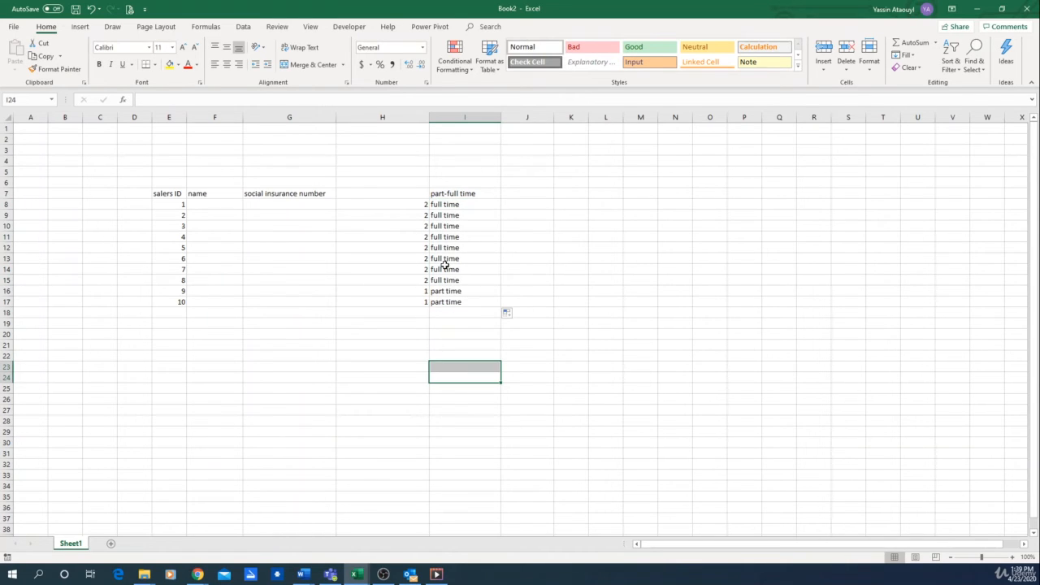
# - Recalculate the worksheet to regenerate the random part-time and full-time statuses
pyautogui.click(435, 345)
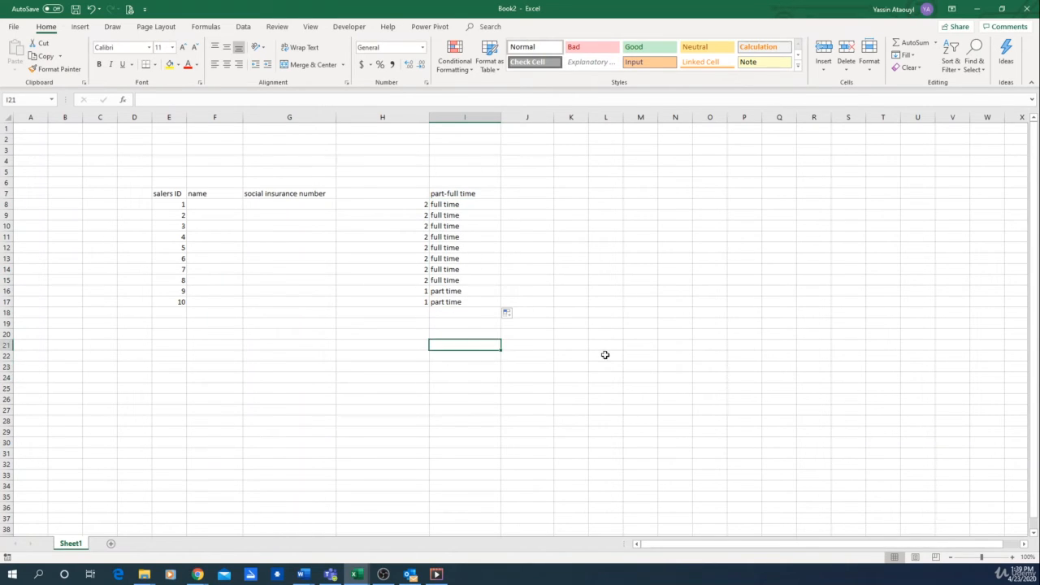
pyautogui.press('F9')
pyautogui.press('F9')
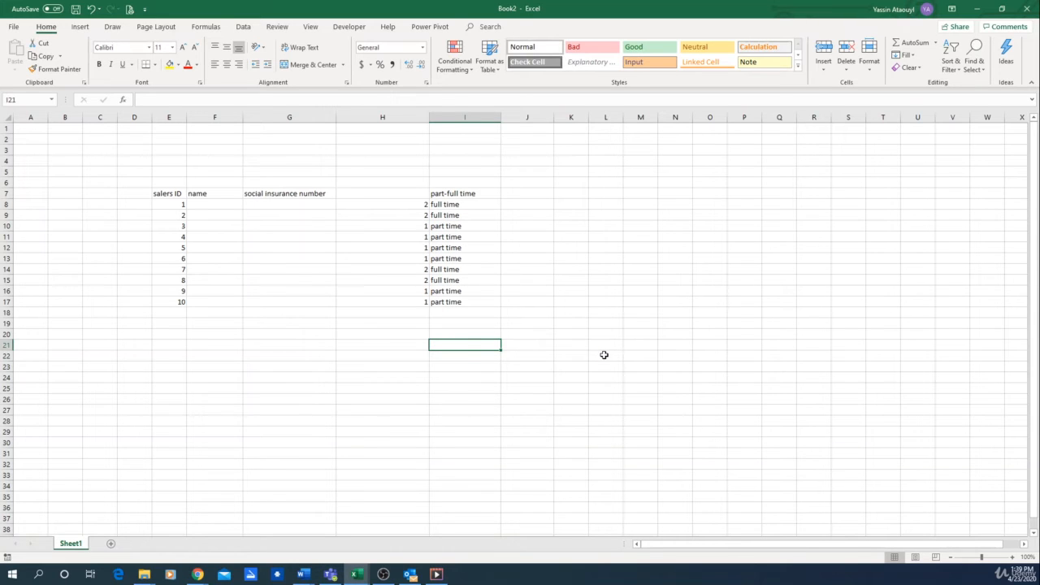
# - Enter the column header "hourly wage" in cell J7
pyautogui.click(535, 196)
pyautogui.write('hourly')
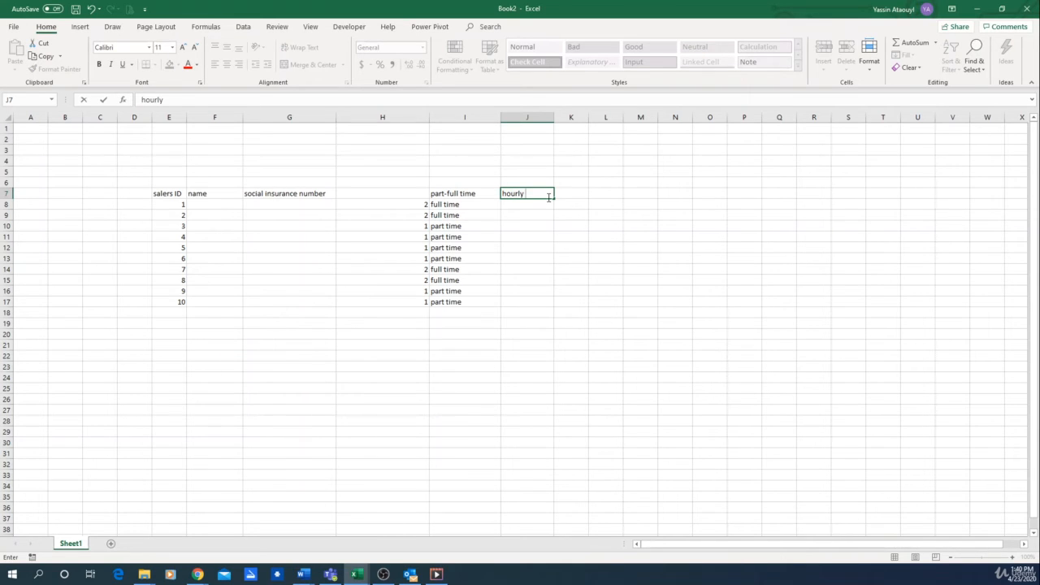
pyautogui.write(' wage')
pyautogui.press('Return')
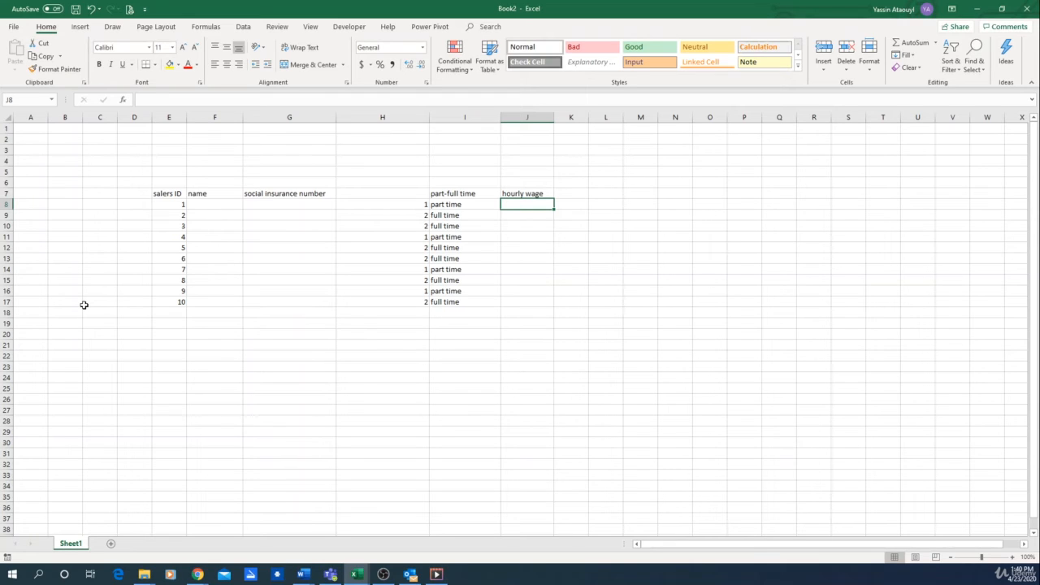
# - Enter =RANDBETWEEN(15,25) in cell J8 and fill the formula down to J17
pyautogui.write('=')
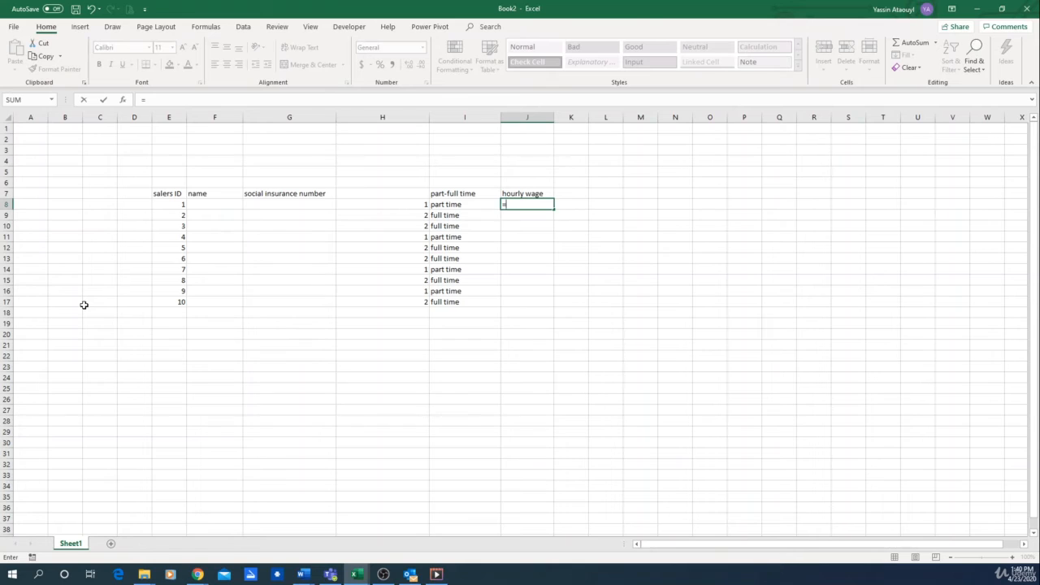
pyautogui.write('rand')
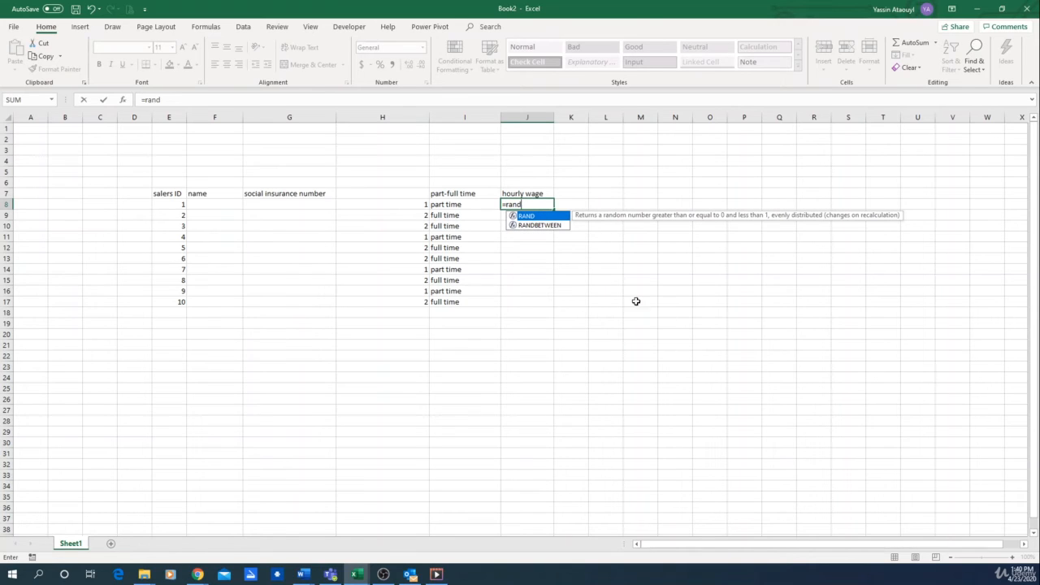
pyautogui.doubleClick(549, 226)
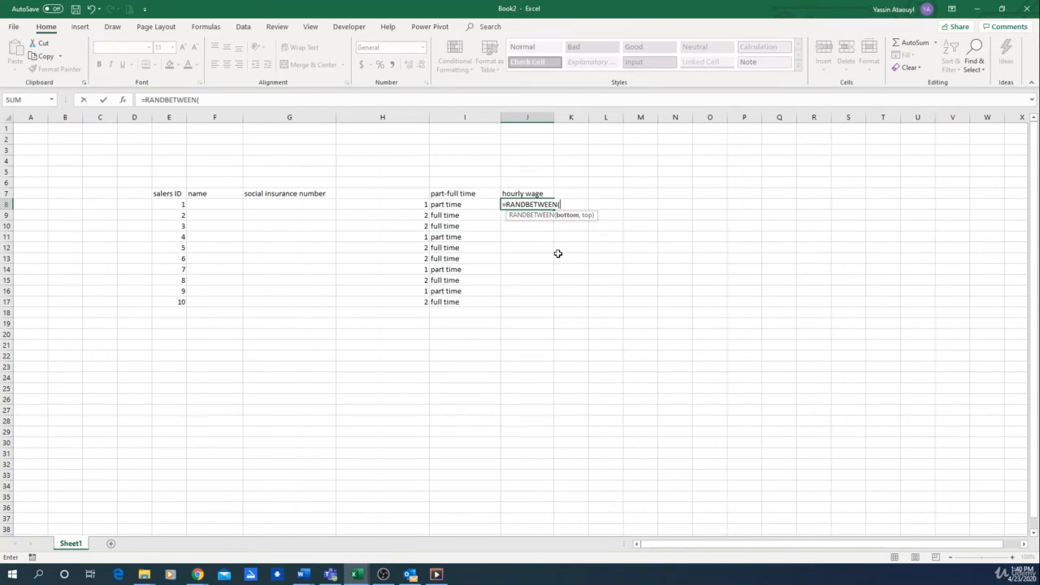
pyautogui.write('15,25')
pyautogui.press('Return')
pyautogui.click(527, 204)
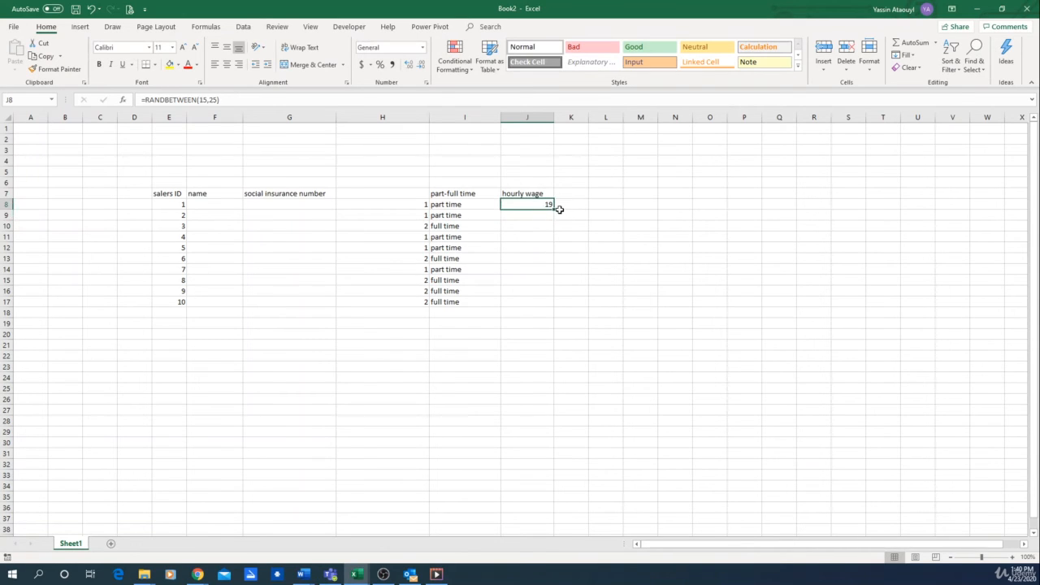
pyautogui.moveTo(554, 209); pyautogui.dragTo(543, 306)
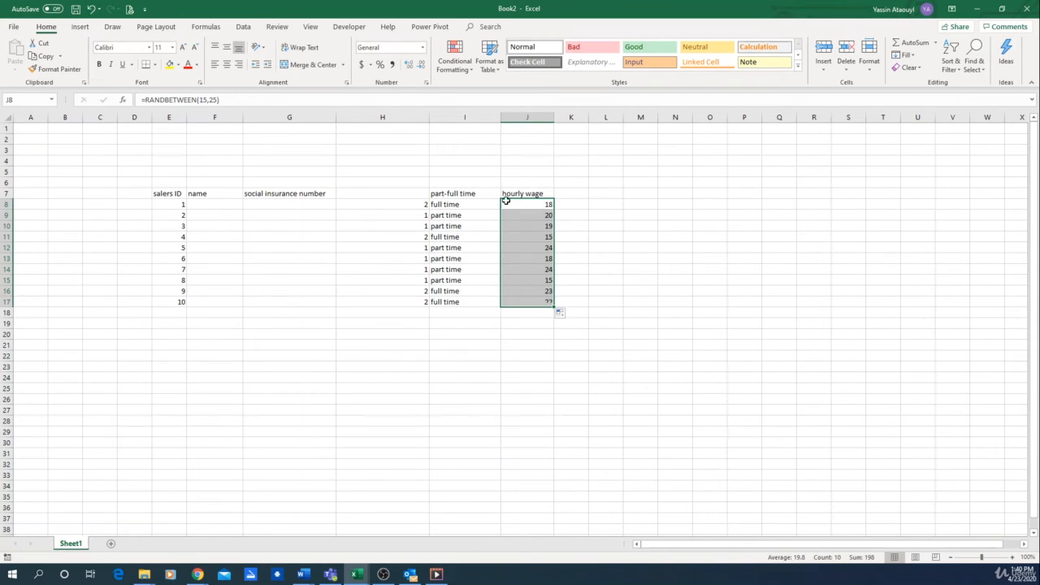
# - Recalculate the worksheet to regenerate the random hourly wages along with the statuses
pyautogui.click(531, 386)
pyautogui.press('F9')
pyautogui.press('F9')
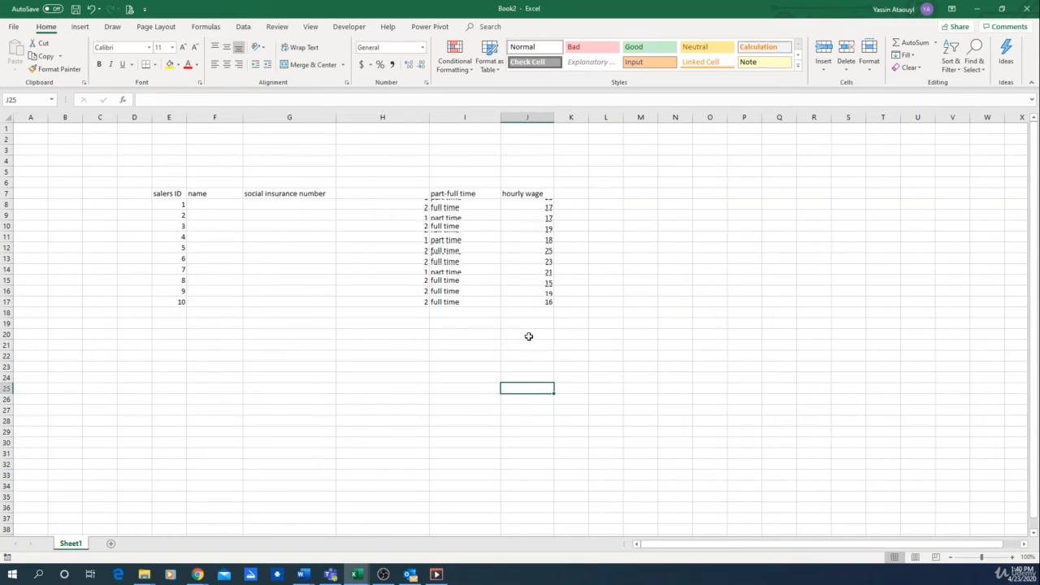
# - Enter the column header "commission" in cell K7
pyautogui.click(568, 193)
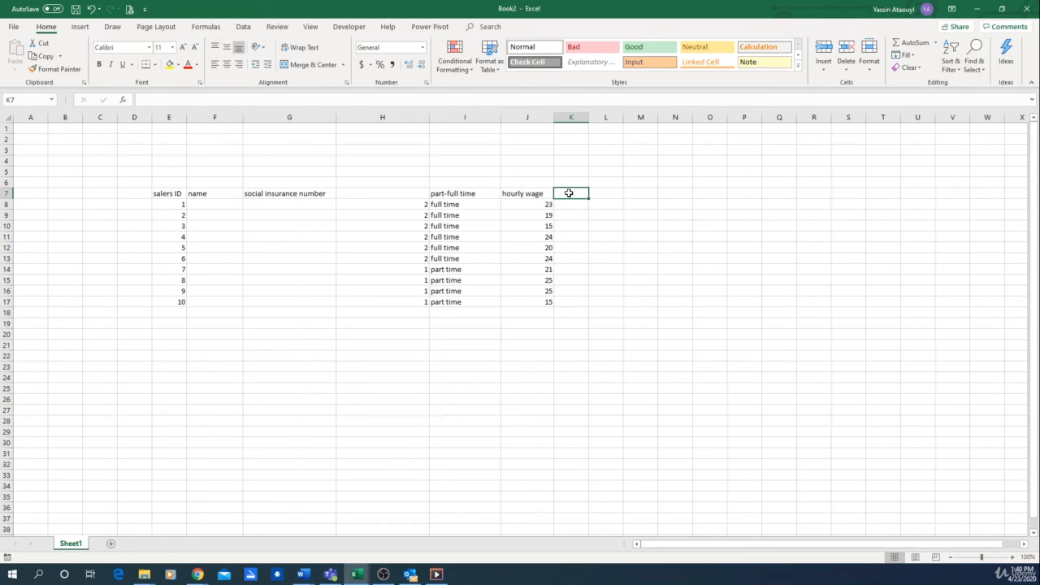
pyautogui.write('commission')
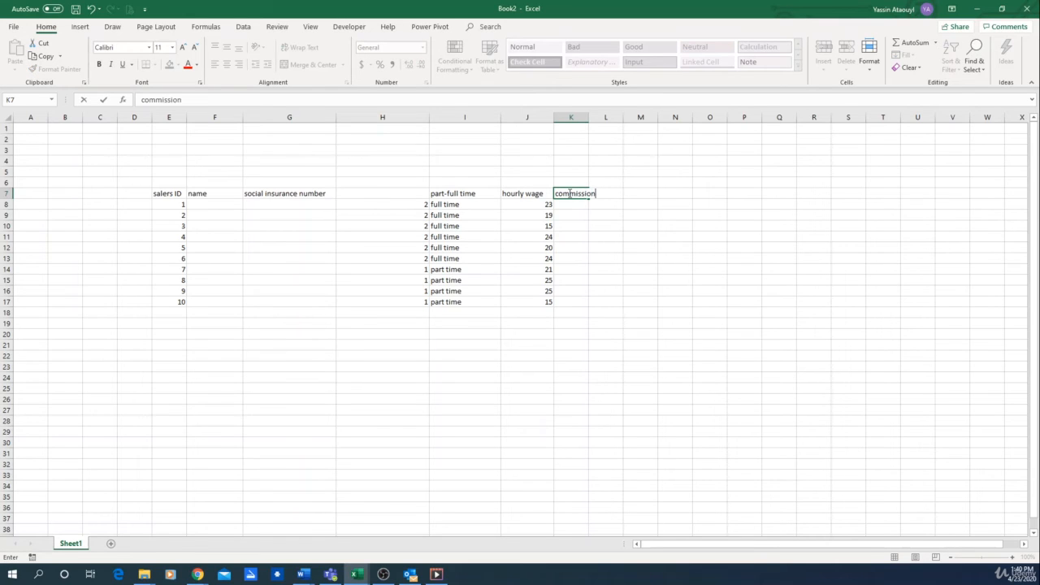
pyautogui.press('Return')
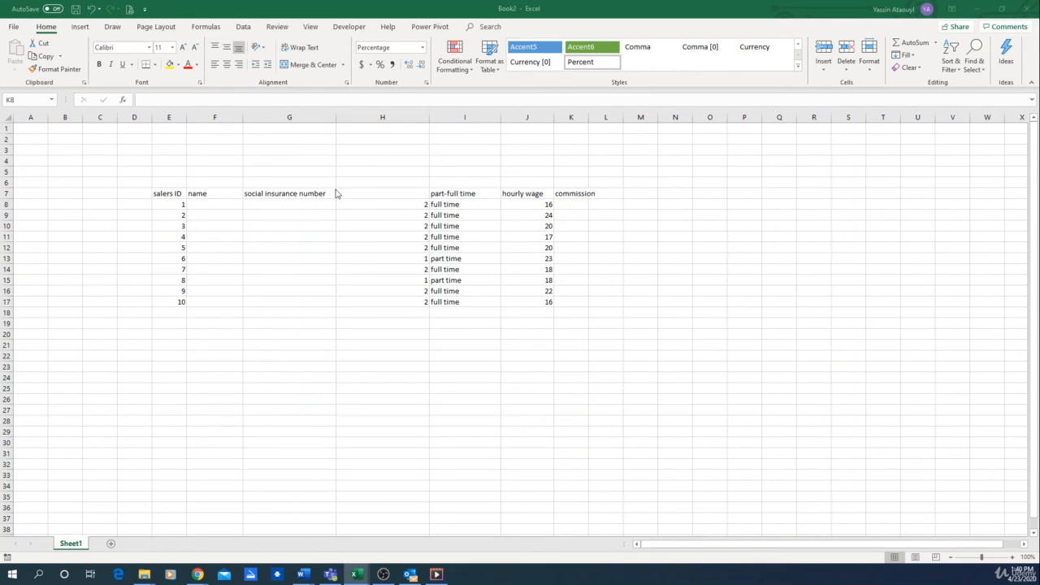
# - Enter =RANDBETWEEN(10,20) in cell K8 under the commission header
pyautogui.click(573, 204)
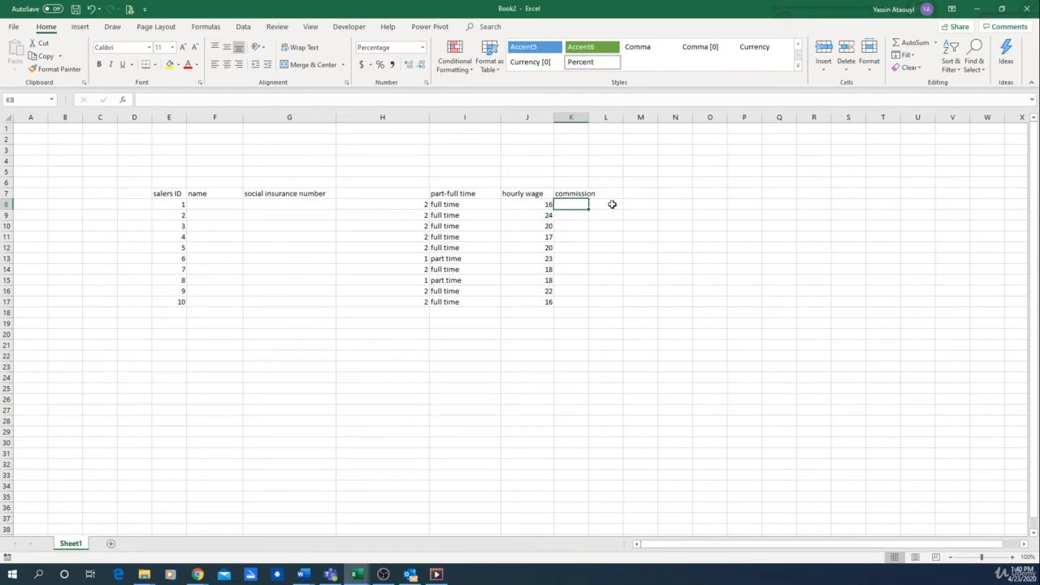
pyautogui.write('=rand')
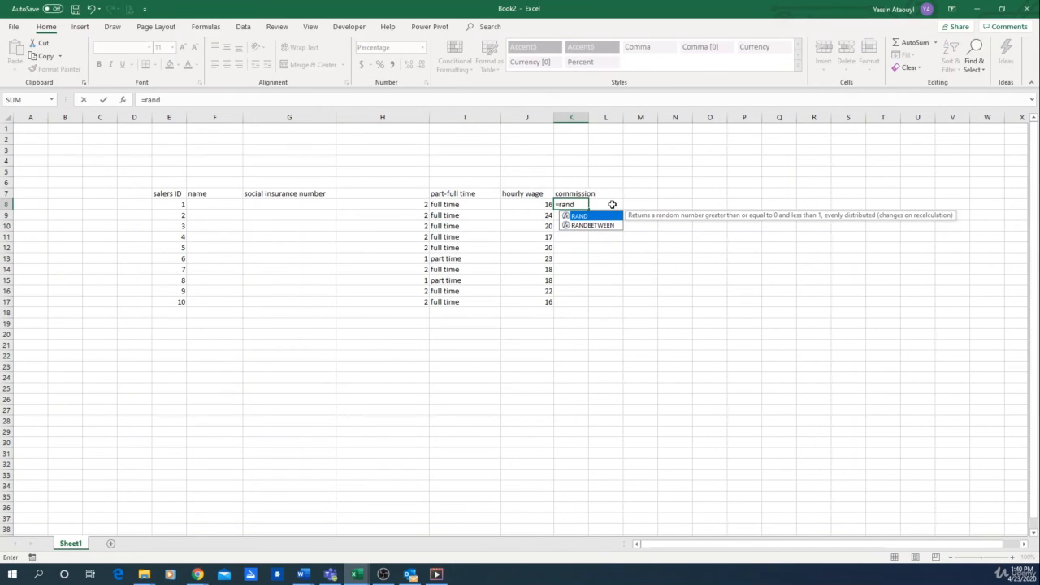
pyautogui.doubleClick(594, 225)
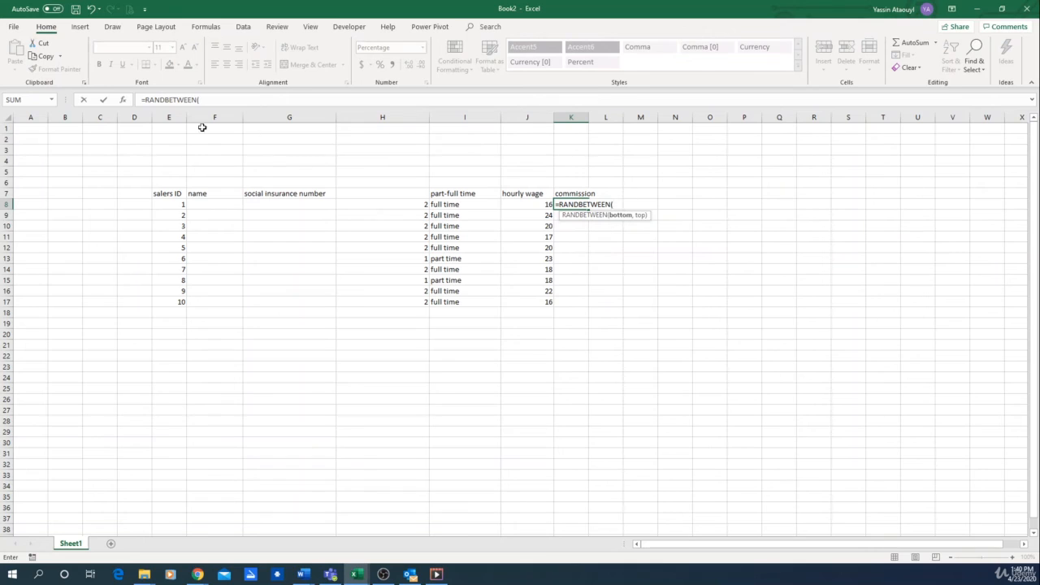
pyautogui.click(210, 99)
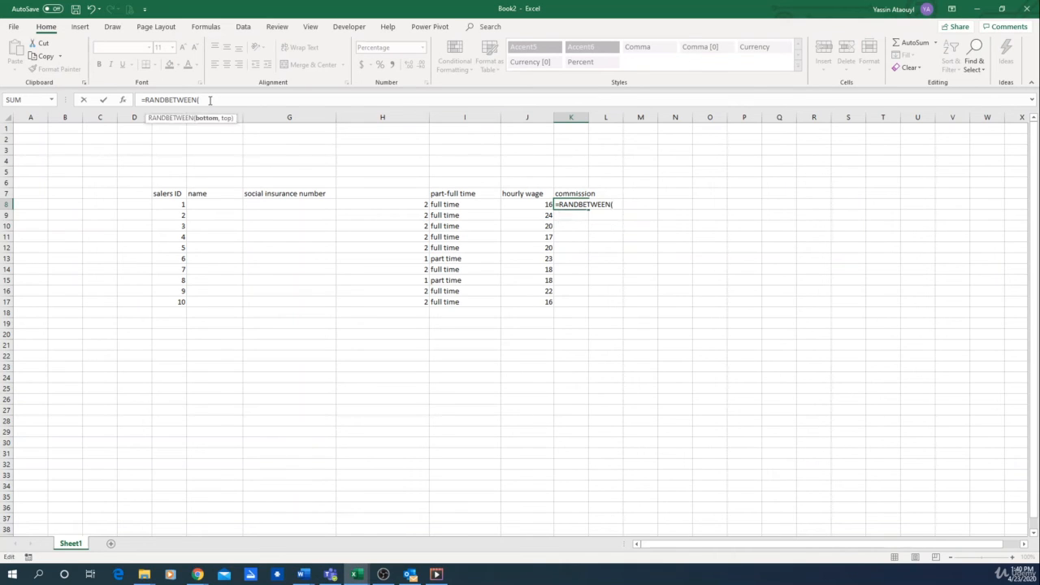
pyautogui.write('10,20')
pyautogui.press('Return')
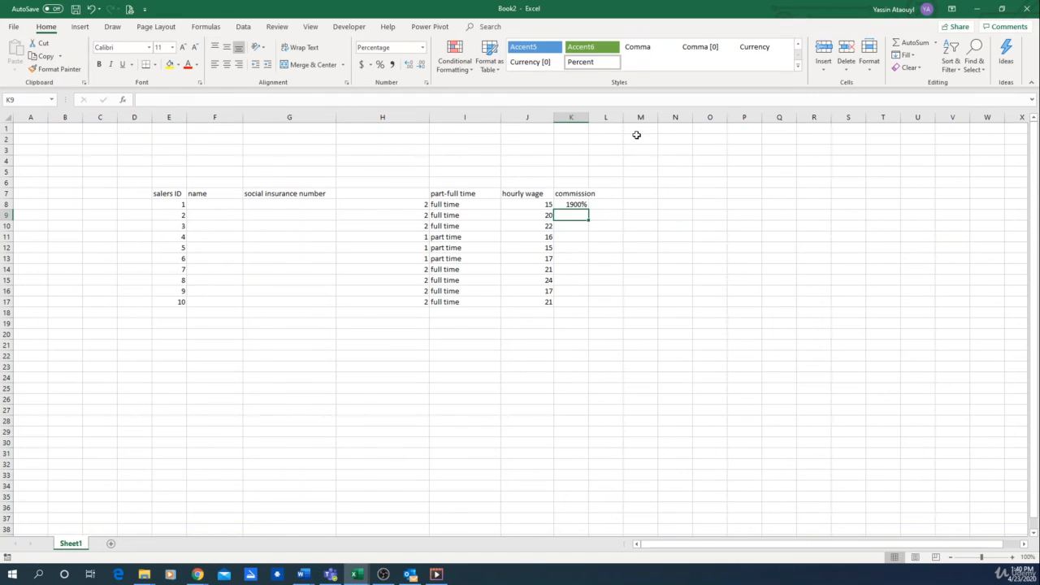
pyautogui.click(579, 203)
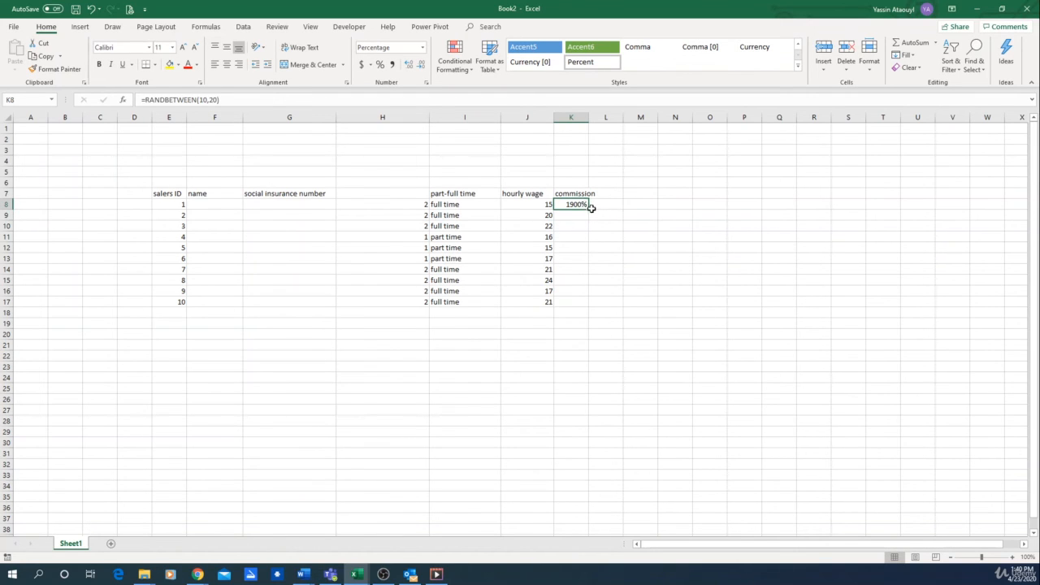
pyautogui.moveTo(589, 208)
pyautogui.mouseDown()
pyautogui.moveTo(588, 263)
pyautogui.moveTo(586, 206)
pyautogui.mouseUp()
# - Multiply the commission formula in K8 by 0.01 so it reads =RANDBETWEEN(10,20)*0.01
pyautogui.click(247, 98)
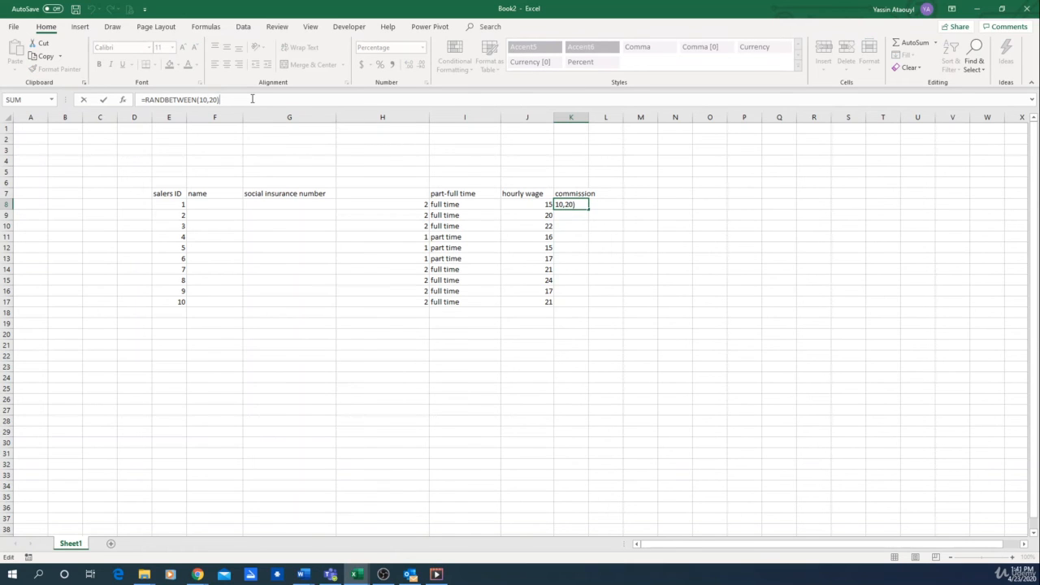
pyautogui.write('*0.01')
pyautogui.press('Return')
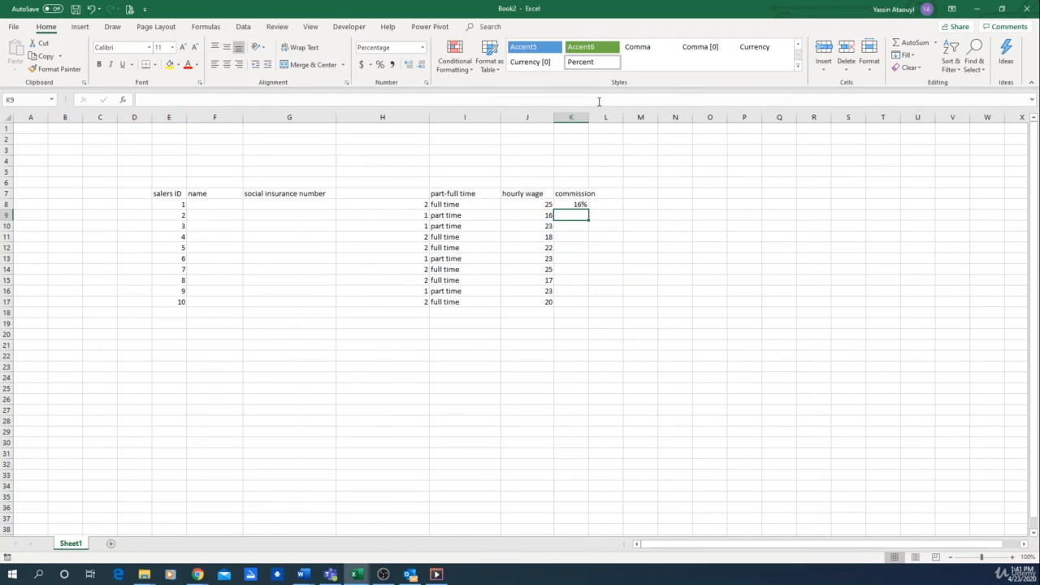
pyautogui.click(577, 205)
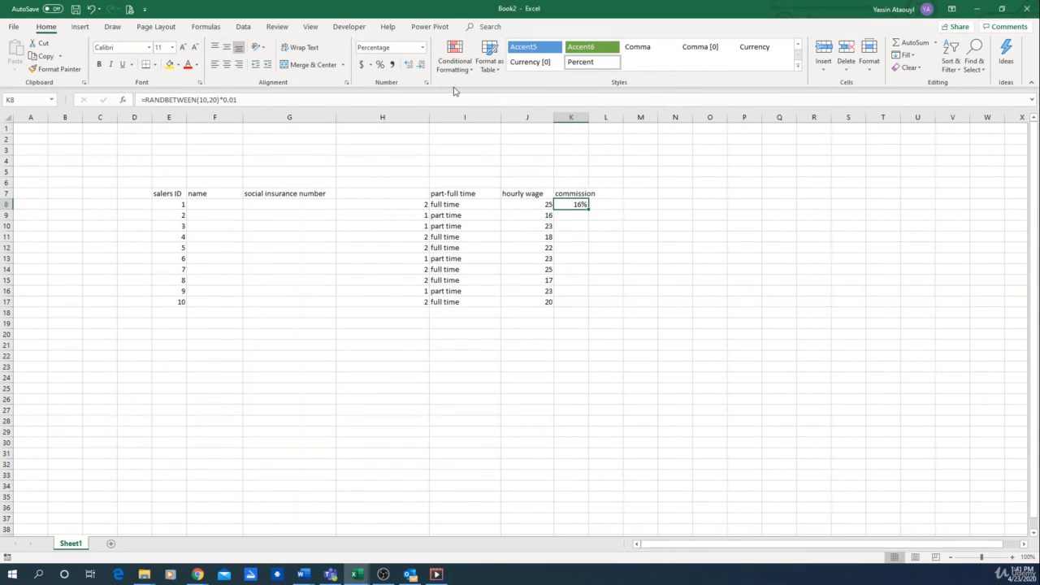
# - Apply the percent number format to the commission in K8 and fill the cell down to K17
pyautogui.click(423, 47)
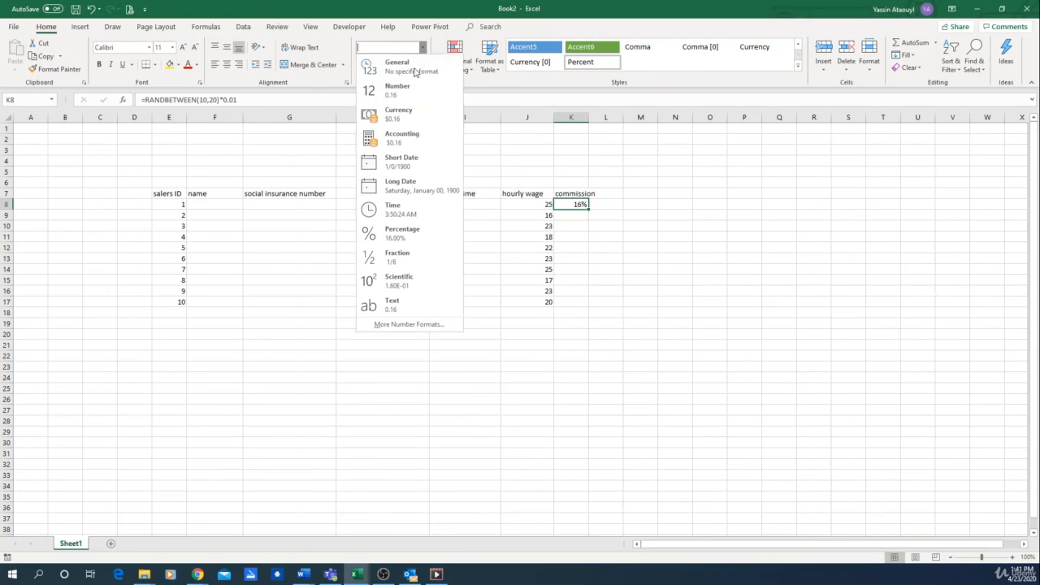
pyautogui.click(597, 235)
pyautogui.click(578, 206)
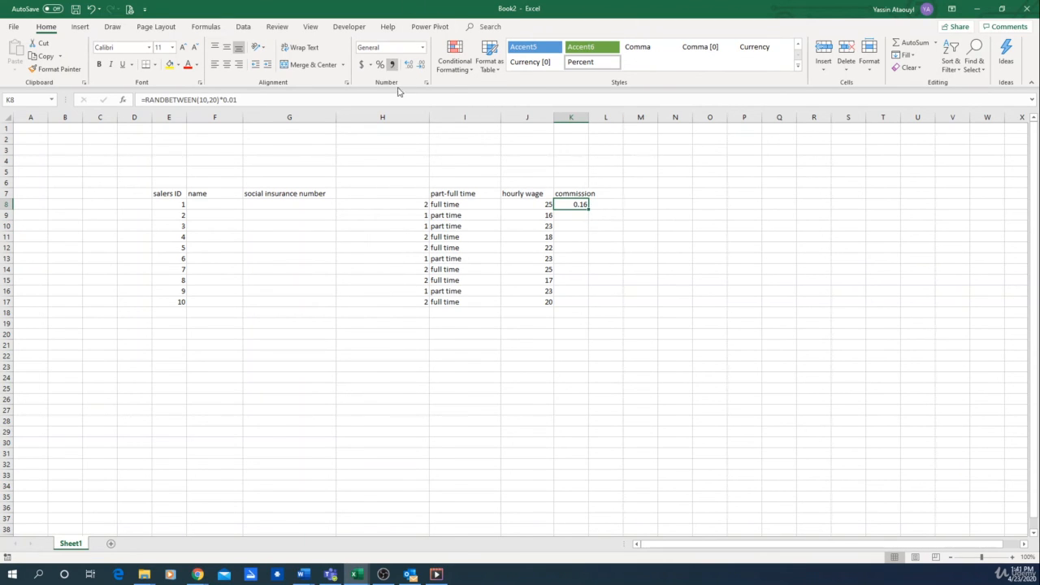
pyautogui.click(379, 64)
pyautogui.moveTo(588, 208); pyautogui.dragTo(572, 302)
pyautogui.click(674, 225)
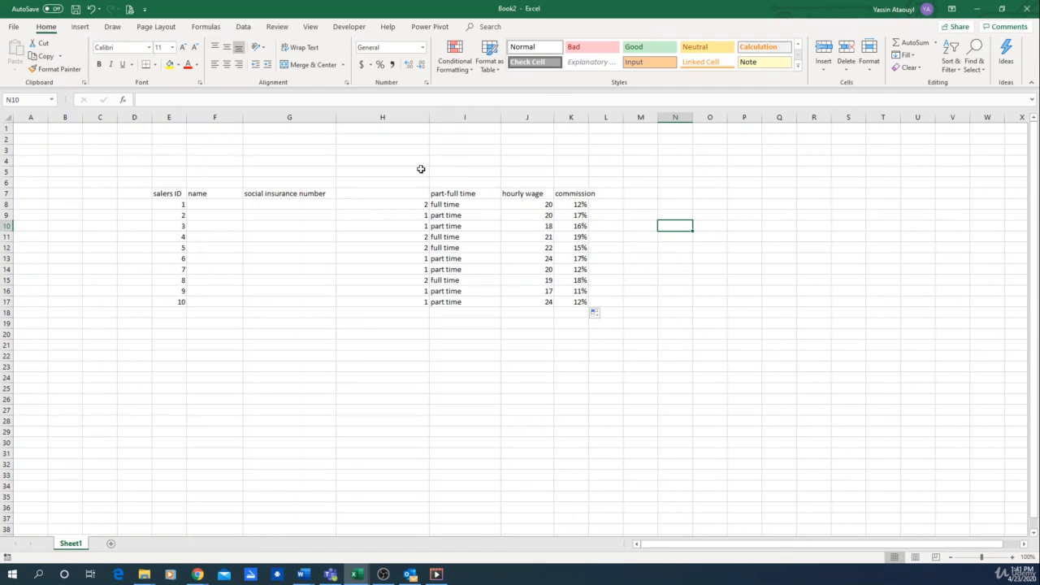
# - Hide helper column H, which holds the random 1 and 2 values
pyautogui.click(392, 118)
pyautogui.rightClick(392, 120)
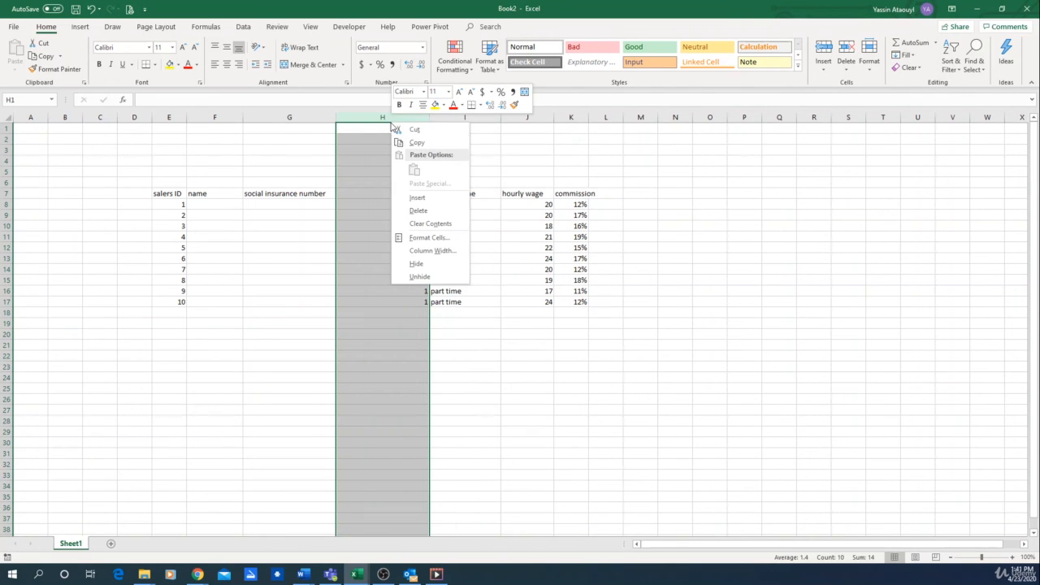
pyautogui.click(435, 264)
pyautogui.click(725, 249)
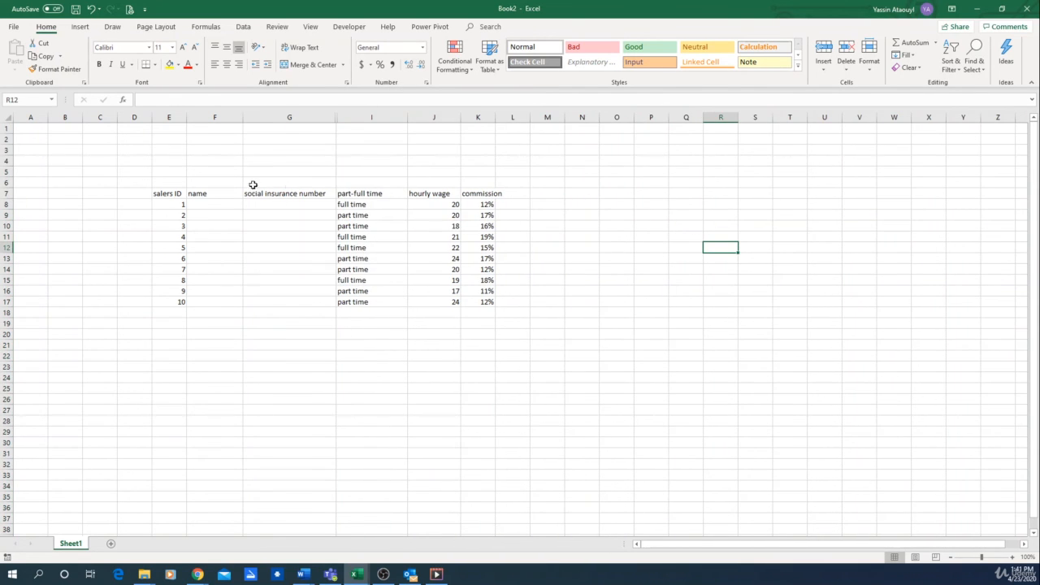
# - Review the formulas in J8 and K8, and look over the name and social insurance number columns
pyautogui.click(448, 204)
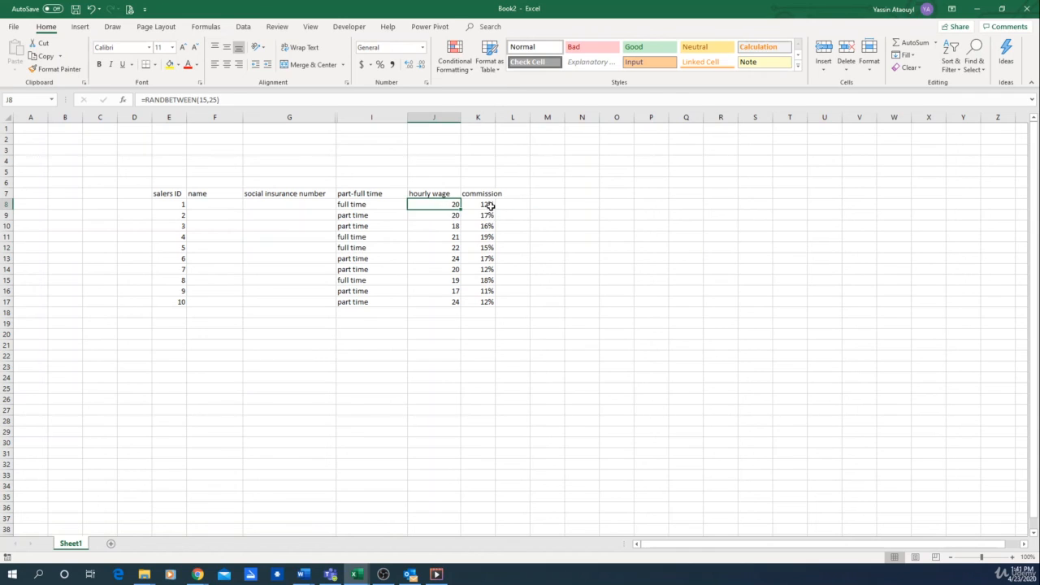
pyautogui.click(487, 204)
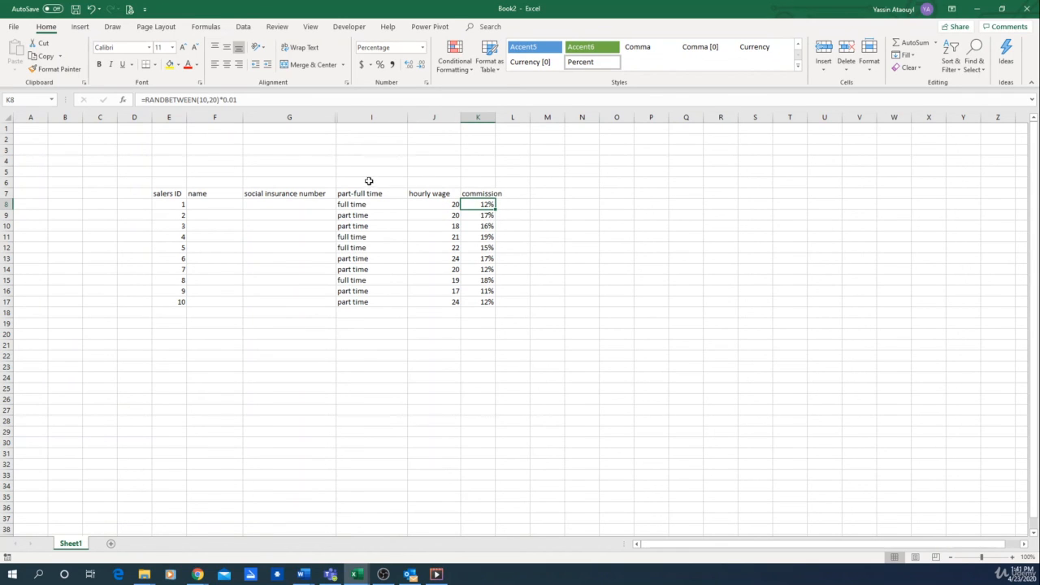
pyautogui.click(217, 205)
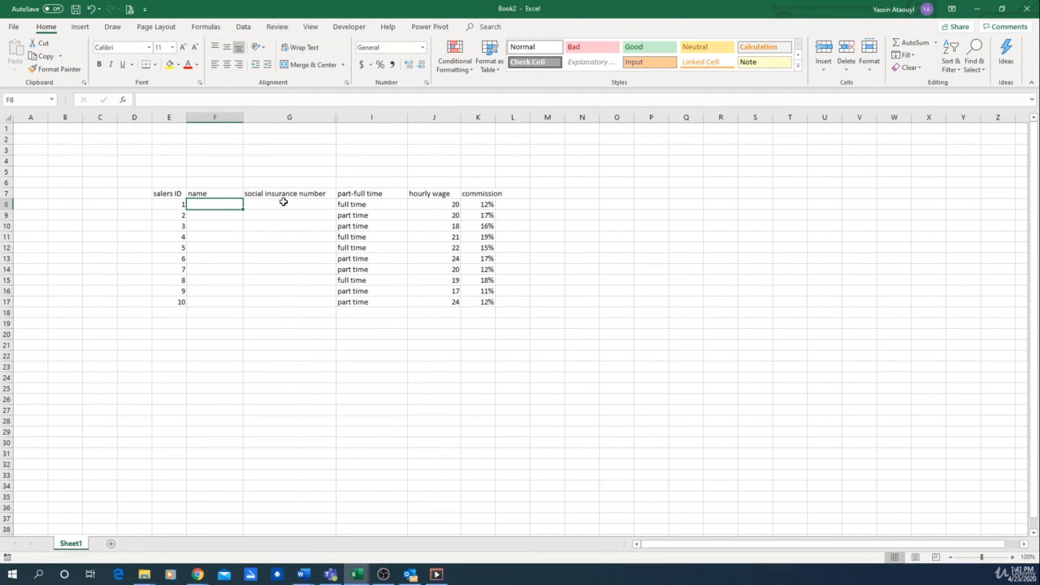
pyautogui.moveTo(284, 204); pyautogui.dragTo(285, 301)
pyautogui.click(230, 370)
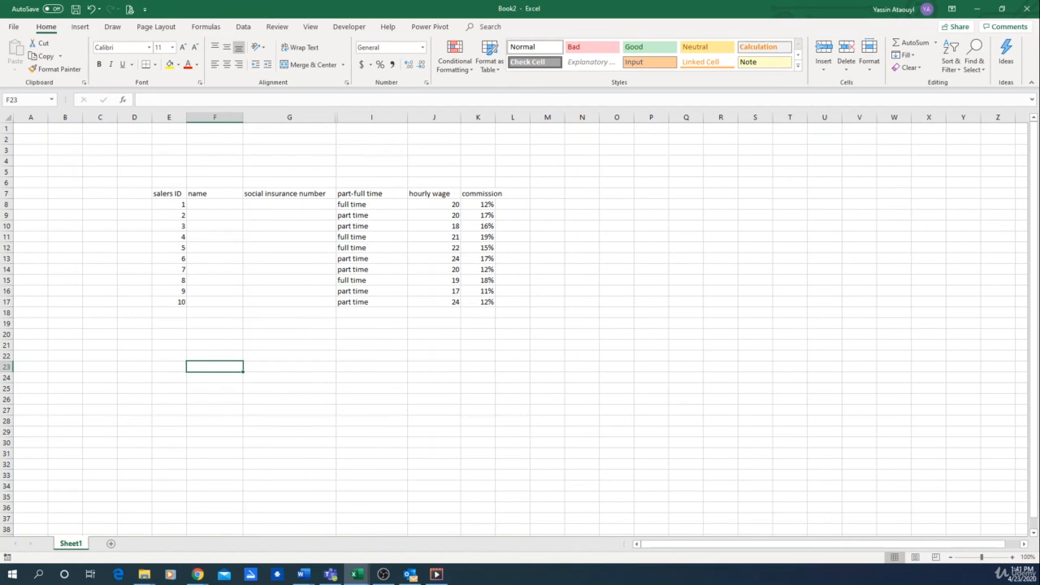
pyautogui.hotkey('alt', 'Tab')
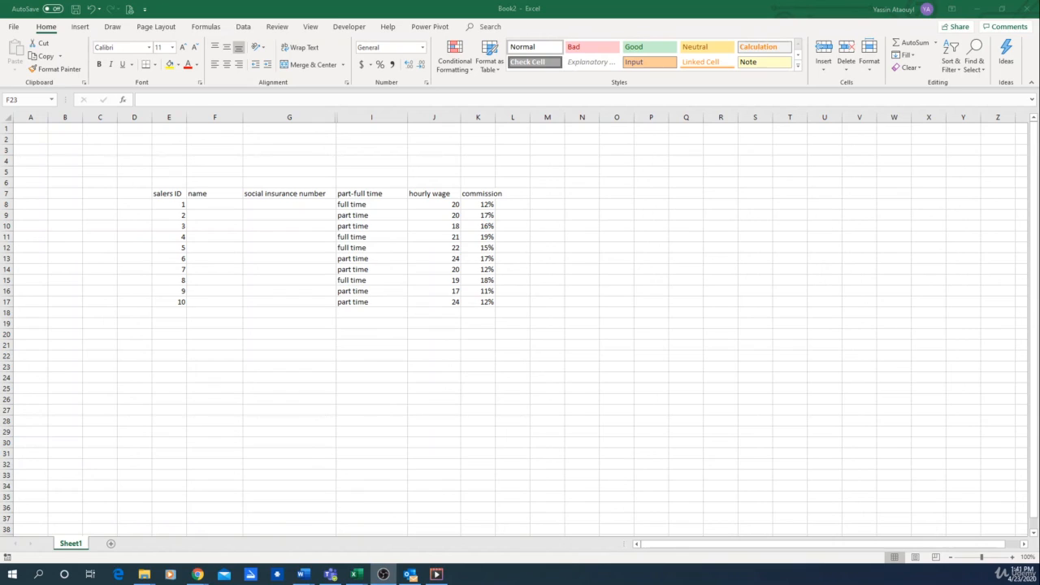